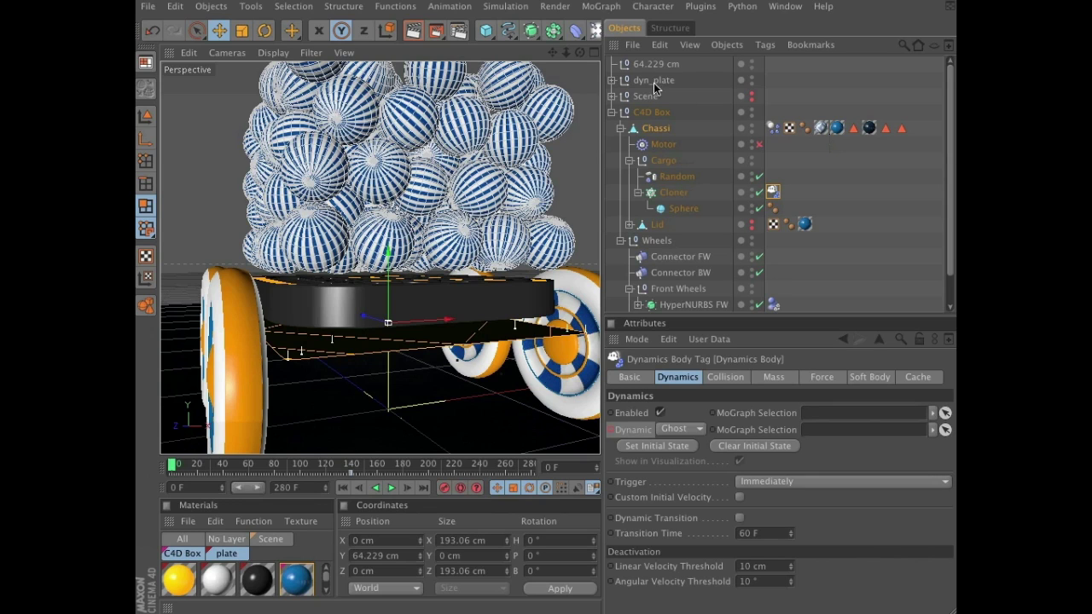
# - Select dyn_plate and try raising it above the cart, then undo the move
pyautogui.moveTo(653, 83); pyautogui.dragTo(707, 265)
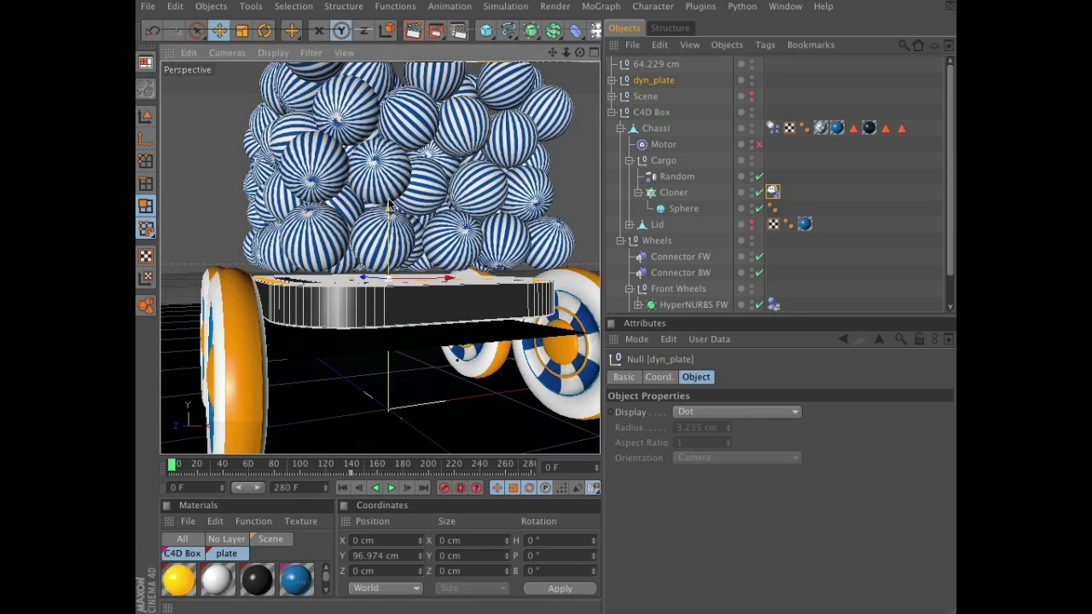
pyautogui.moveTo(389, 213); pyautogui.dragTo(410, 85)
pyautogui.keyDown('alt'); pyautogui.moveTo(473, 168); pyautogui.dragTo(382, 186); pyautogui.keyUp('alt')
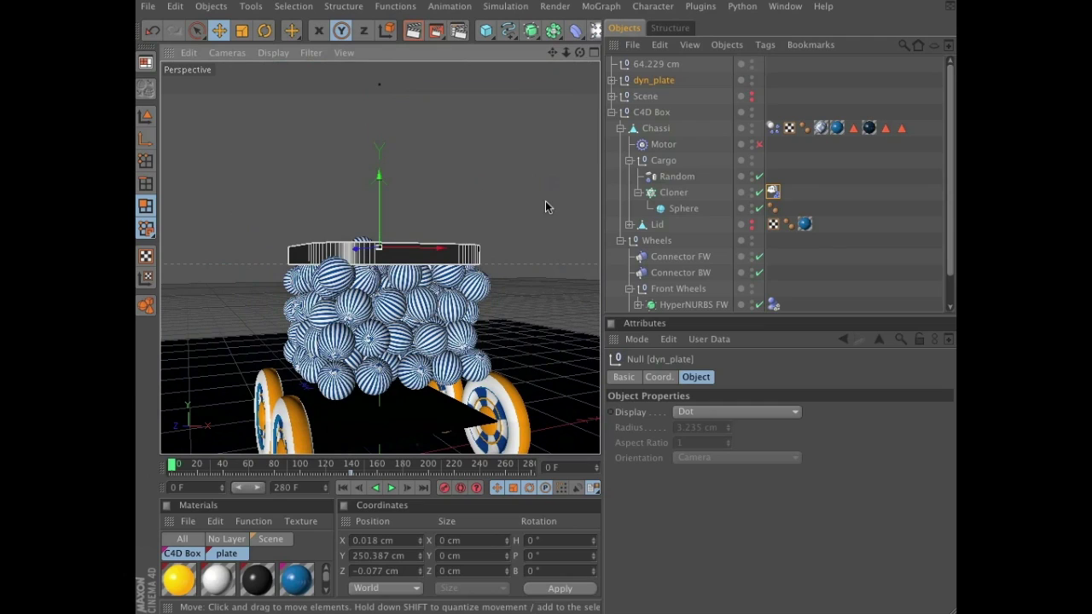
pyautogui.hotkey('ctrl', 'z')
pyautogui.hotkey('ctrl', 'z')
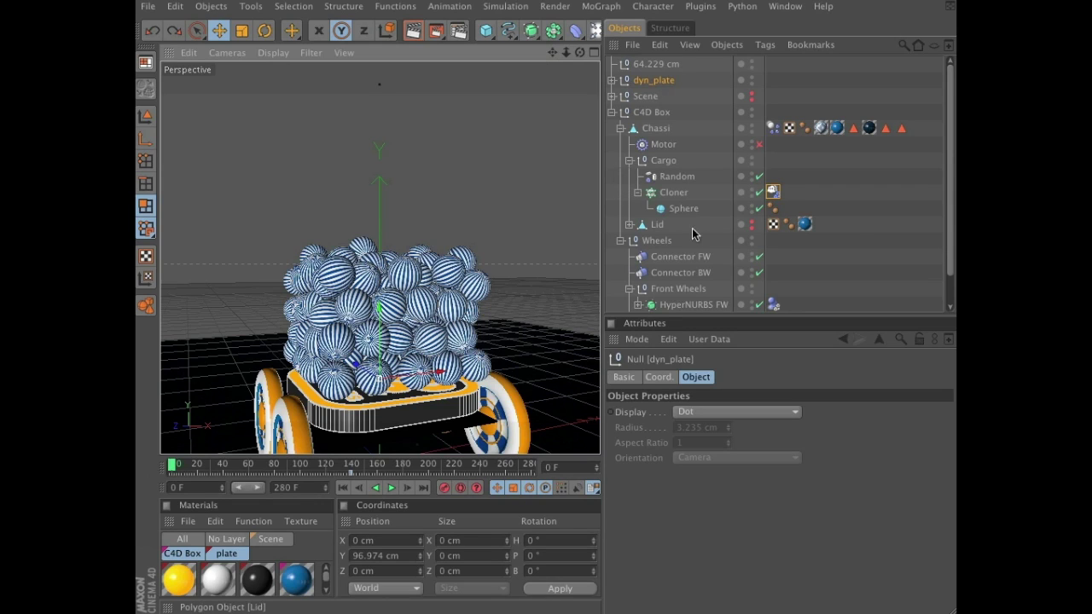
# - Make the Lid visible again and give it a Rigid Body dynamics tag
pyautogui.click(751, 225)
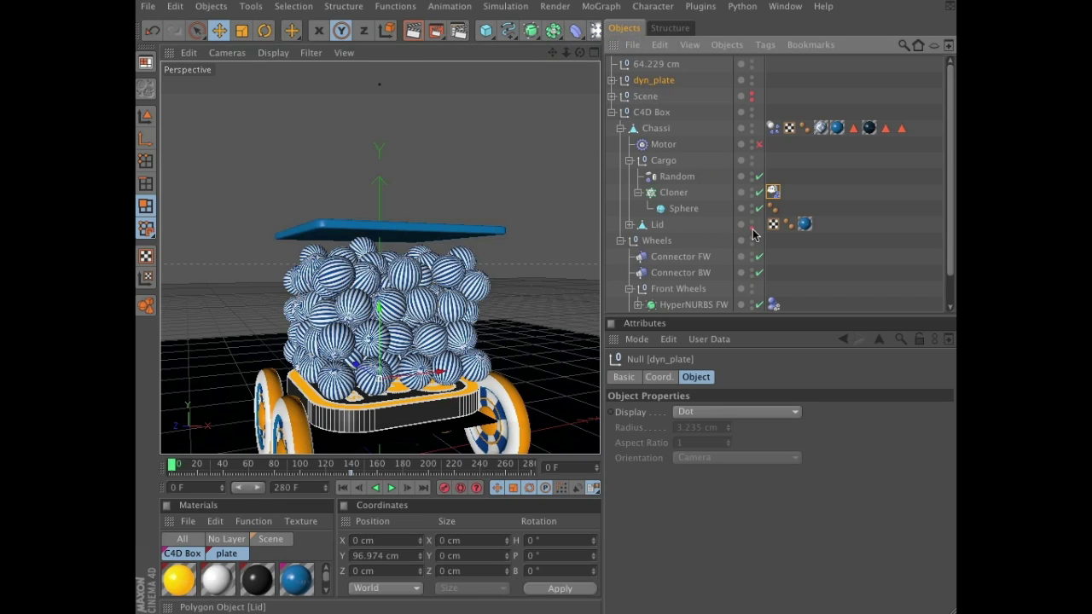
pyautogui.click(656, 226)
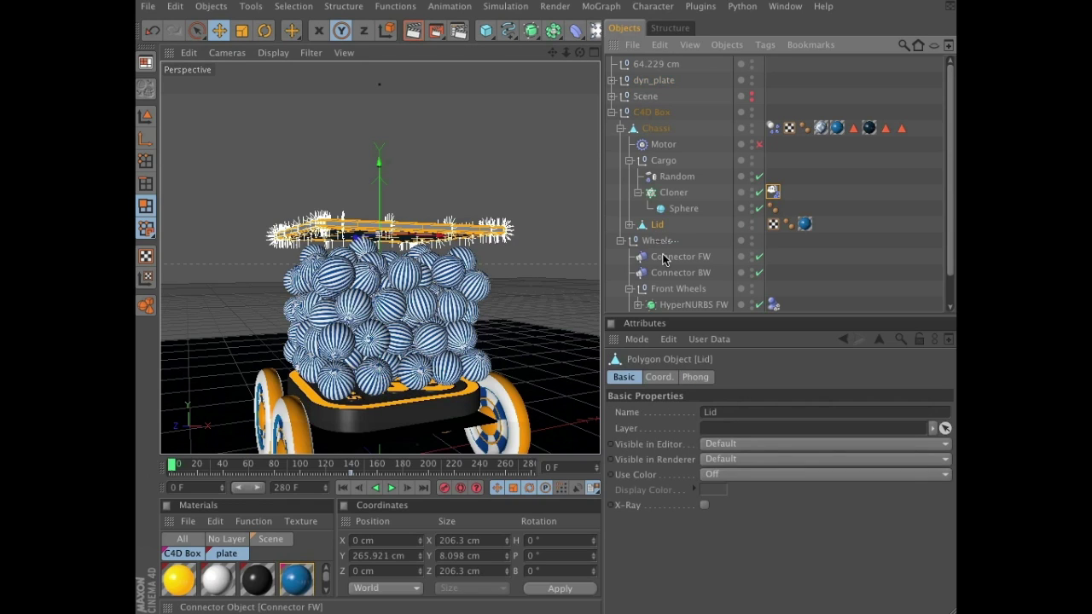
pyautogui.click(516, 8)
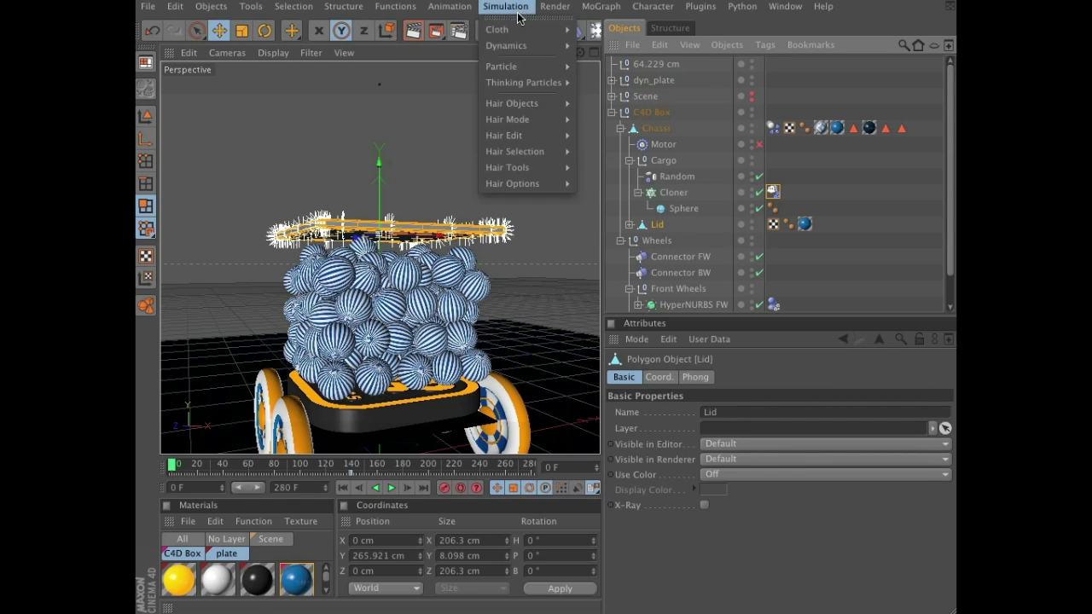
pyautogui.moveTo(517, 47)
pyautogui.click(630, 51)
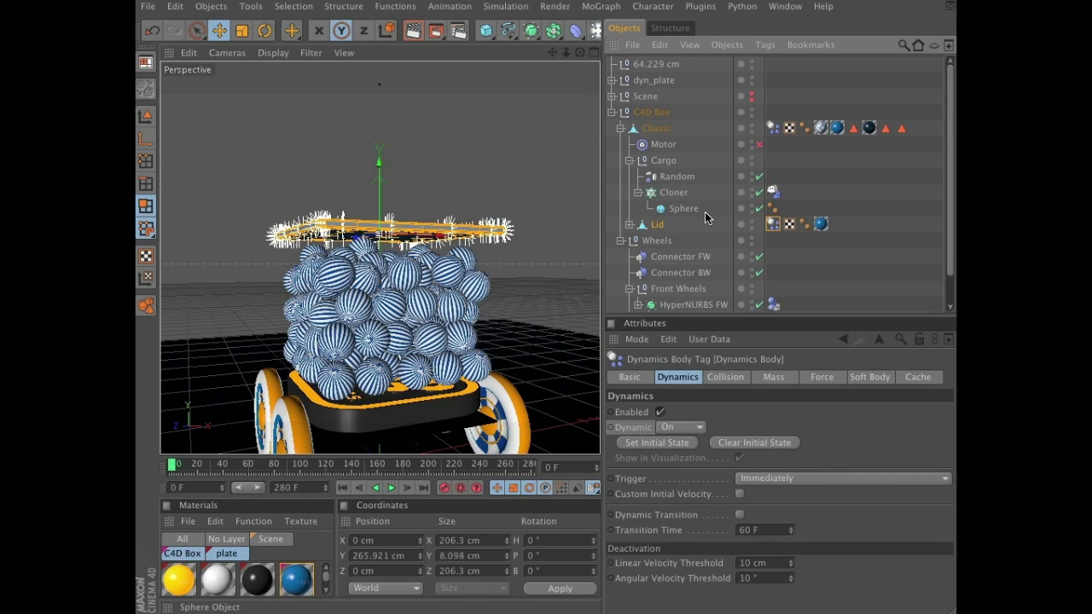
pyautogui.click(145, 117)
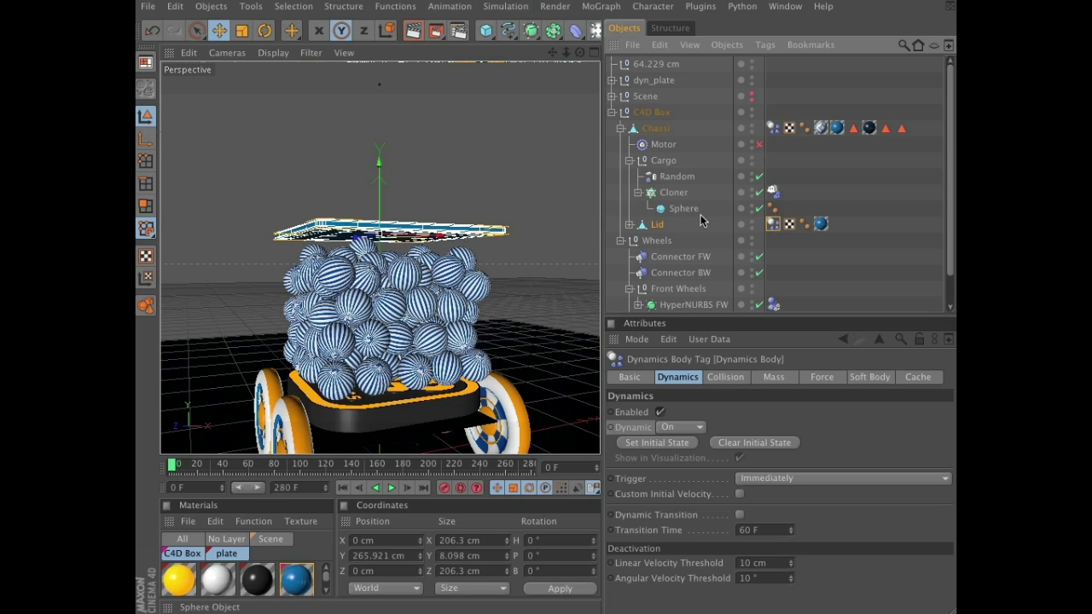
pyautogui.keyDown('alt'); pyautogui.moveTo(536, 230); pyautogui.dragTo(542, 175); pyautogui.keyUp('alt')
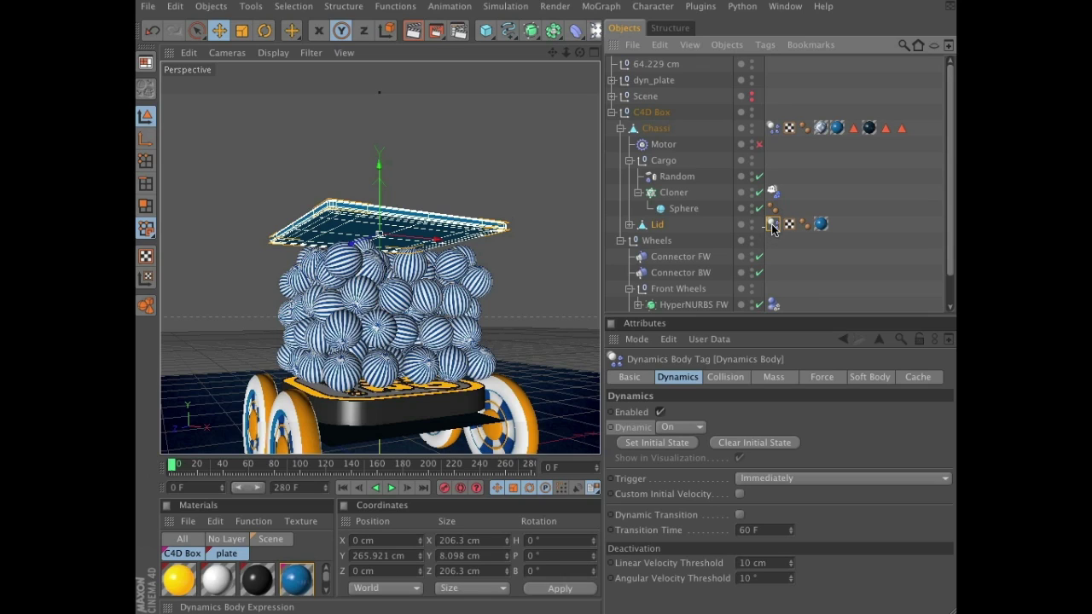
# - Uncheck Enabled in the Lid's Dynamics Body tag and undo a trial keyframe at frame 264
pyautogui.doubleClick(771, 227)
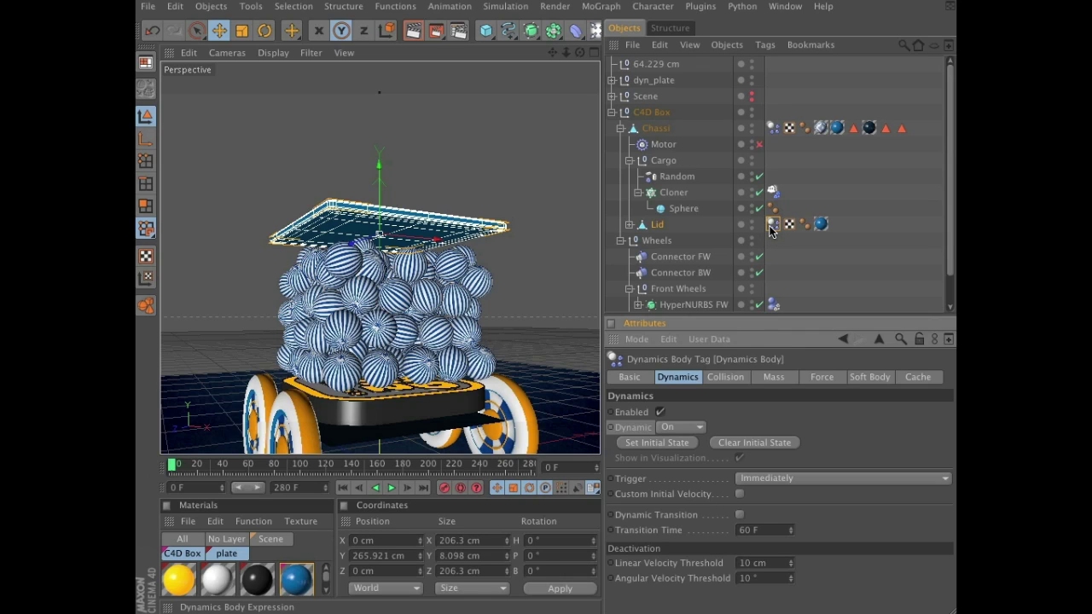
pyautogui.click(660, 412)
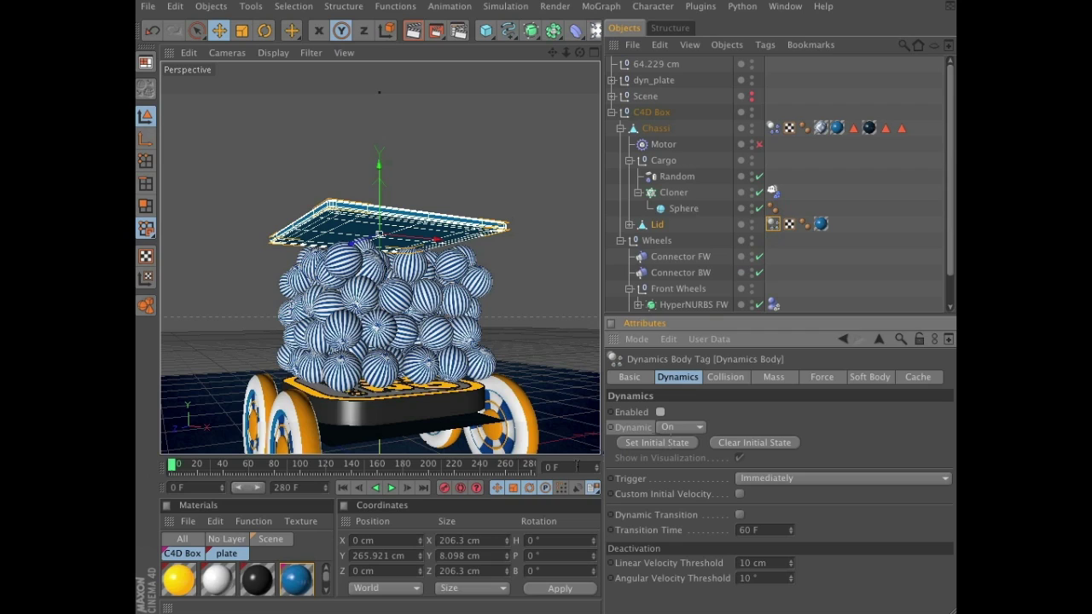
pyautogui.click(572, 468)
pyautogui.write('264')
pyautogui.press('Return')
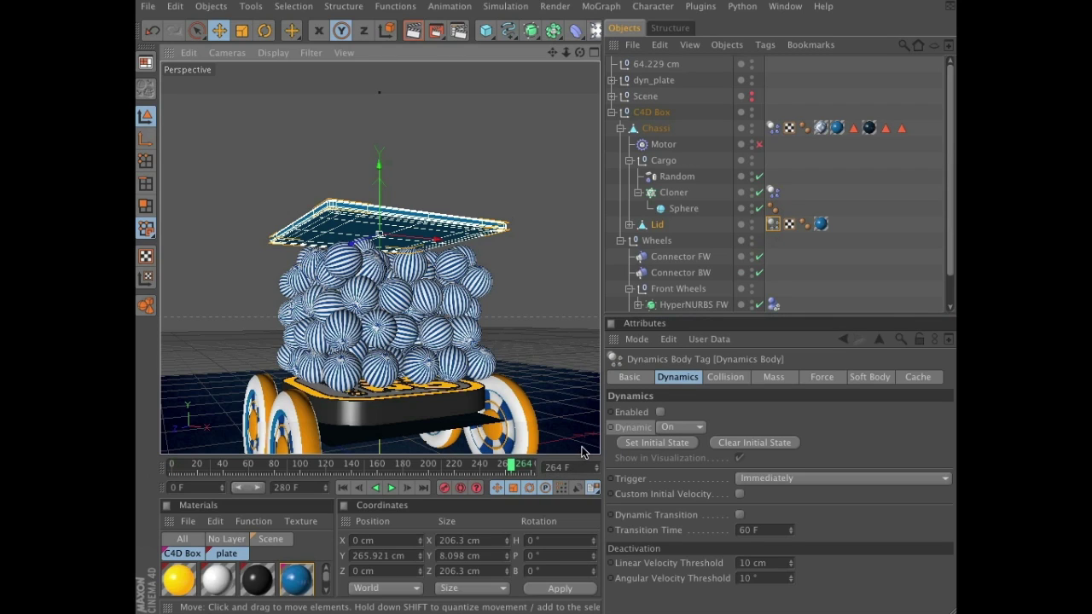
pyautogui.click(584, 452)
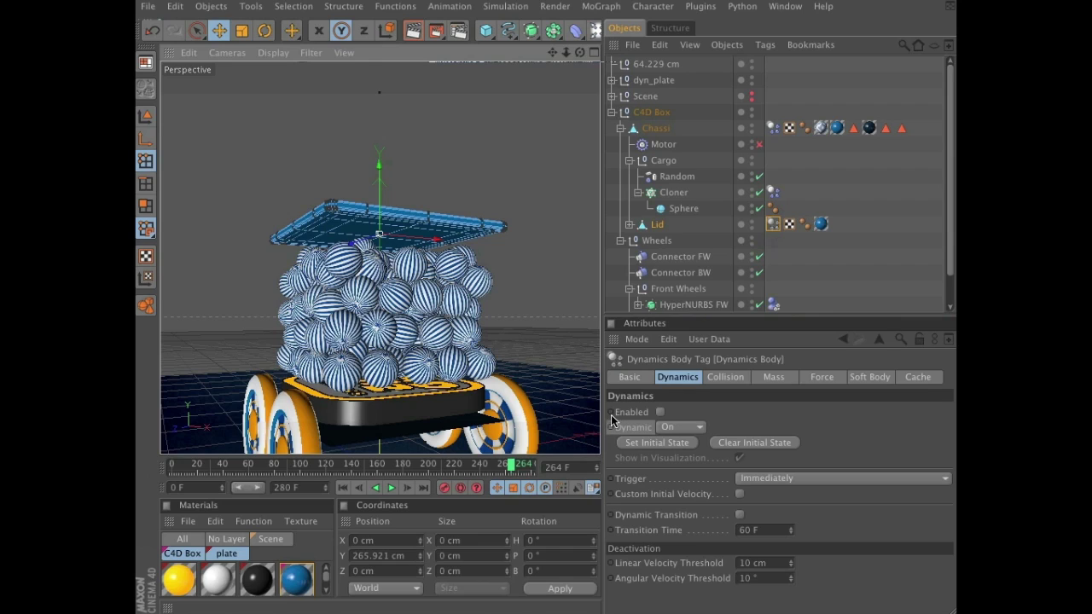
pyautogui.keyDown('ctrl'); pyautogui.click(611, 413); pyautogui.keyUp('ctrl')
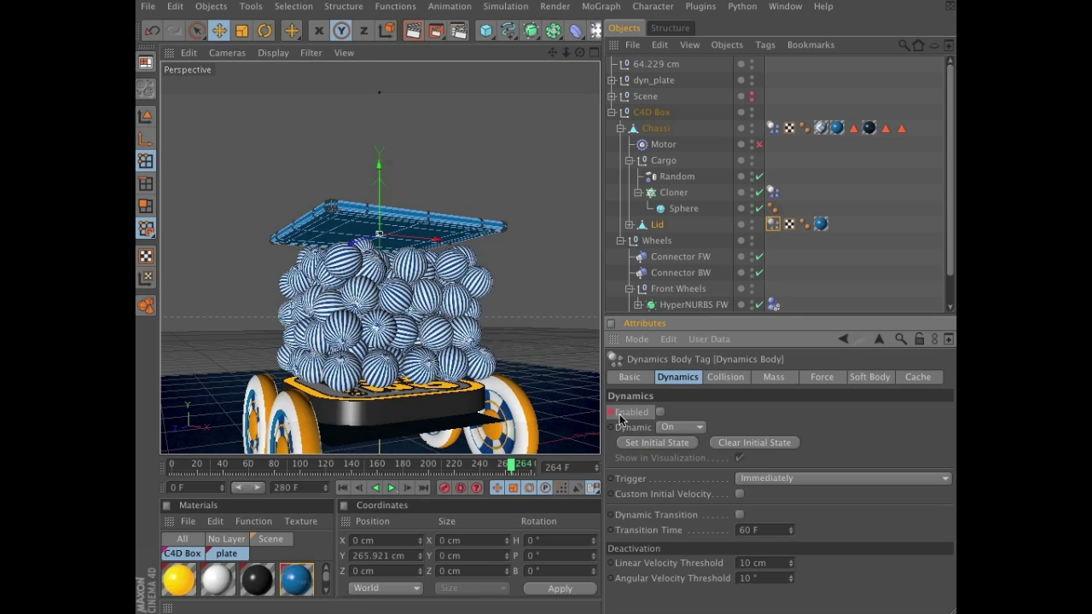
pyautogui.hotkey('ctrl', 'z')
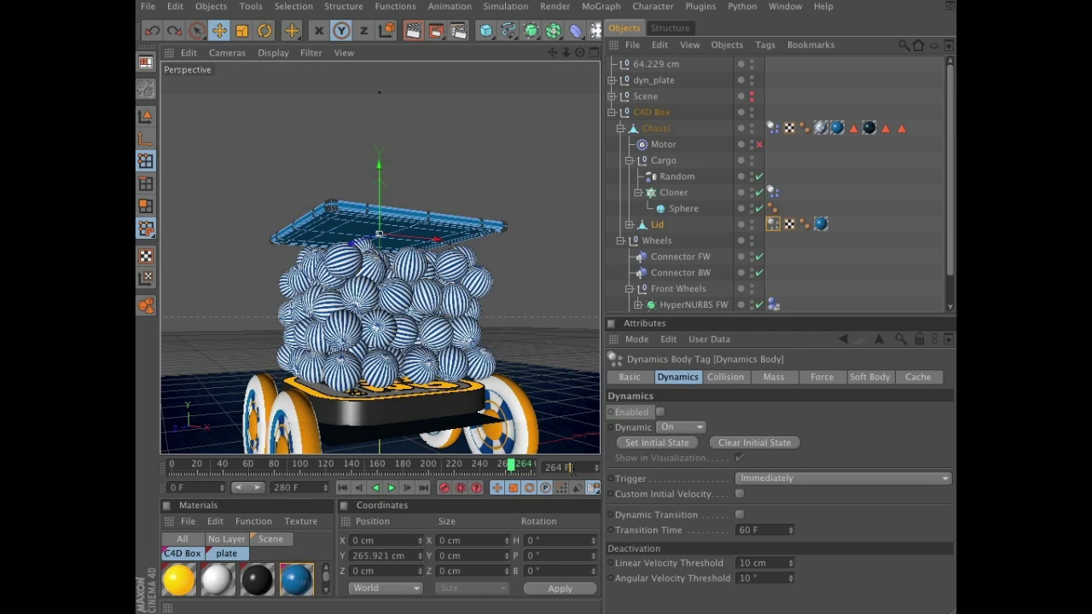
# - Keyframe the Lid's dynamics Enabled off at frame 139 and on at frame 140
pyautogui.click(569, 468)
pyautogui.write('139')
pyautogui.press('Return')
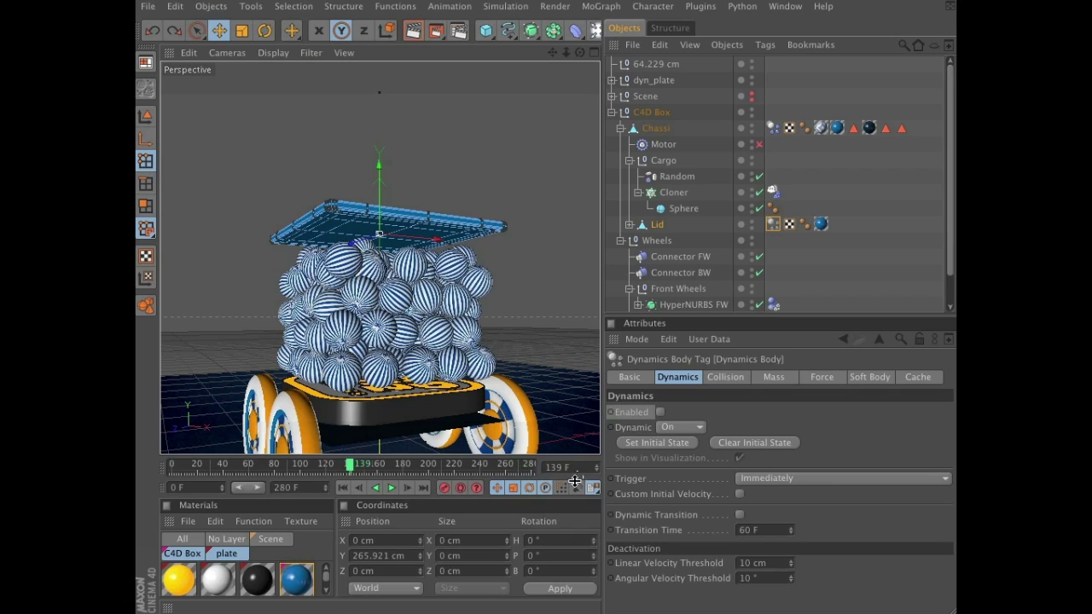
pyautogui.click(610, 413)
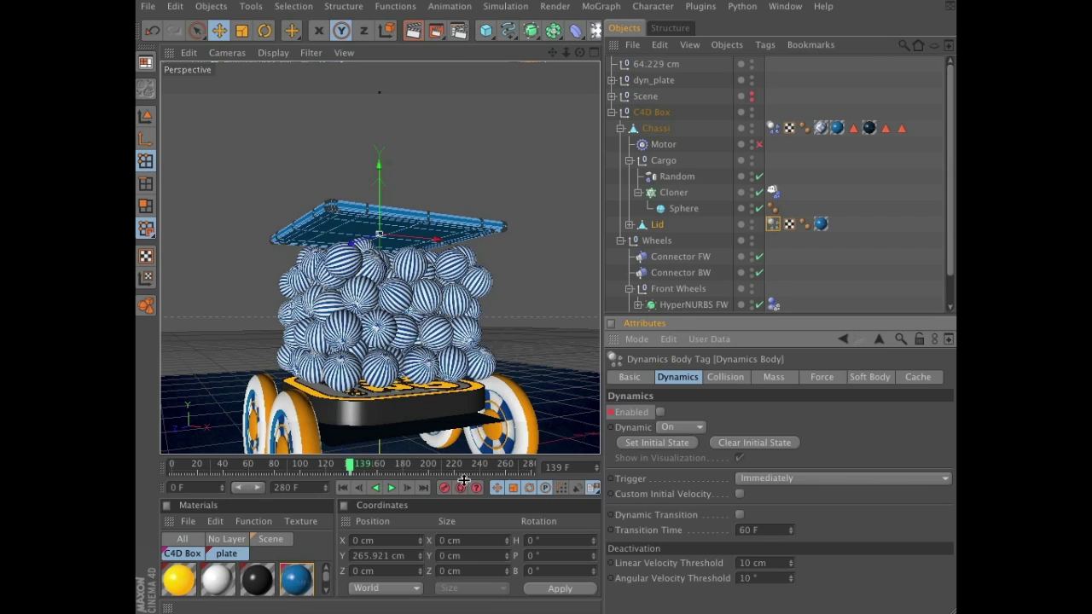
pyautogui.click(406, 488)
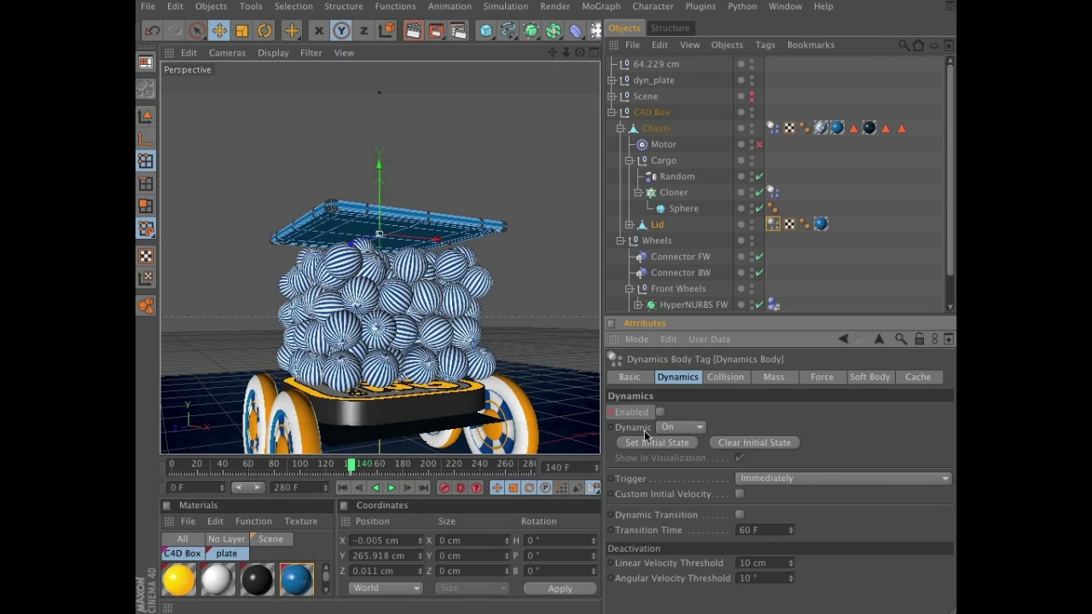
pyautogui.click(659, 412)
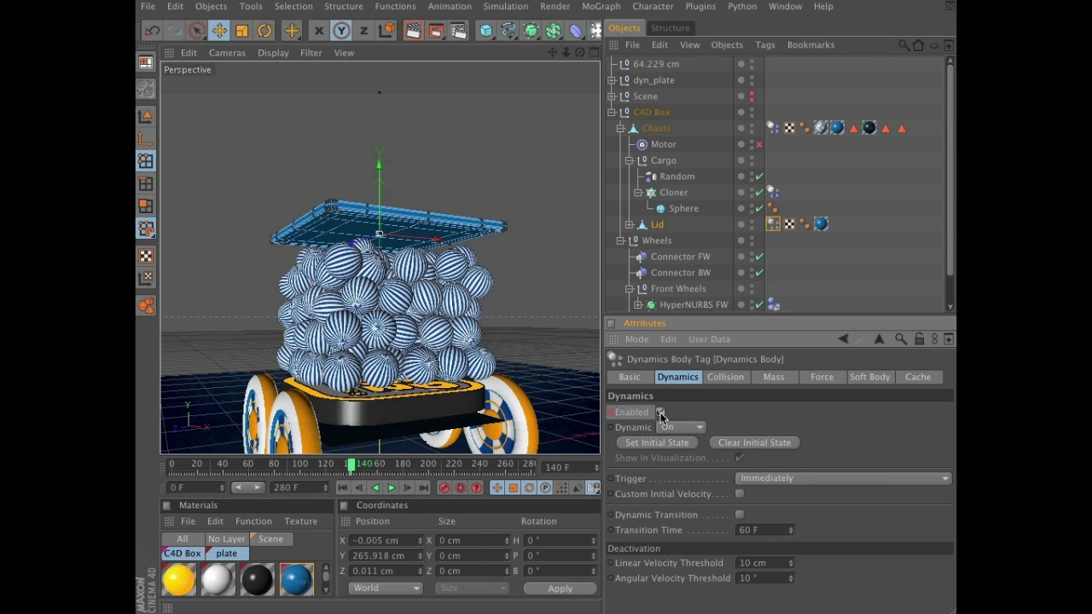
pyautogui.click(610, 413)
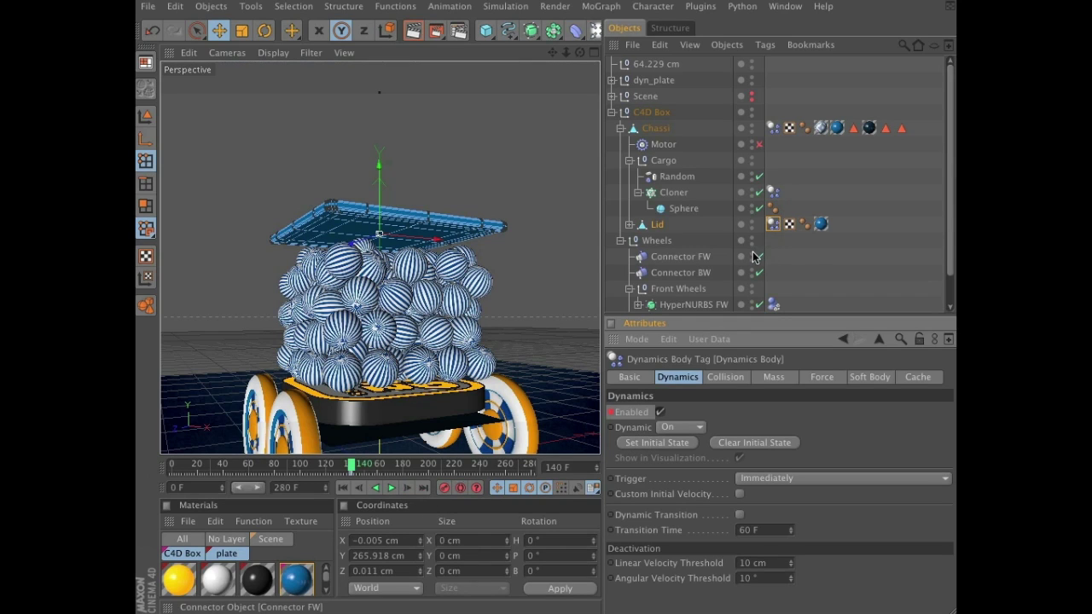
# - Select the Chassi and hide the Lid in the editor
pyautogui.click(145, 115)
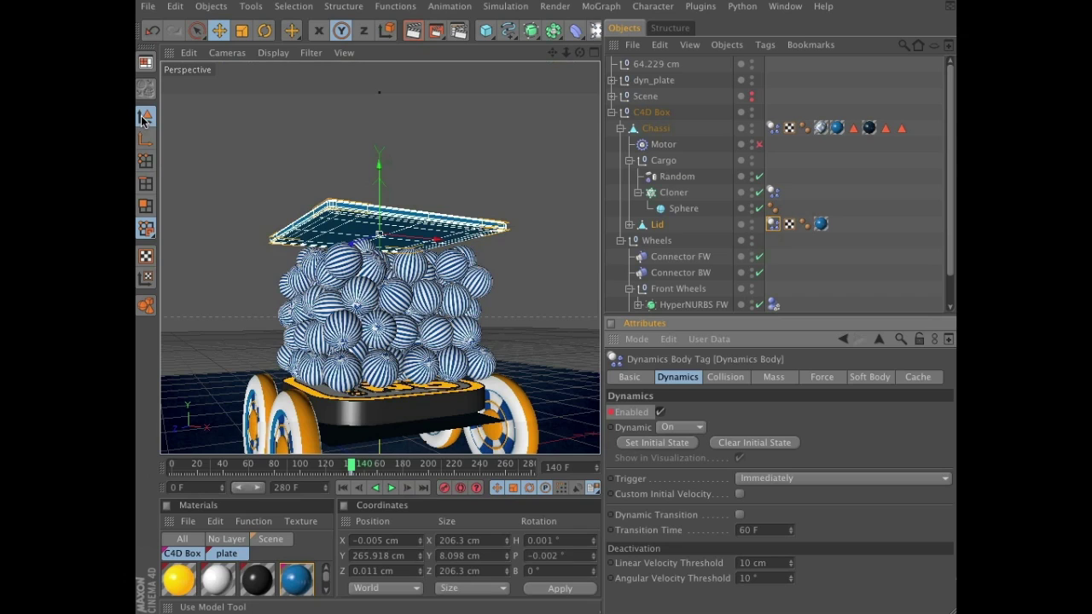
pyautogui.click(945, 154)
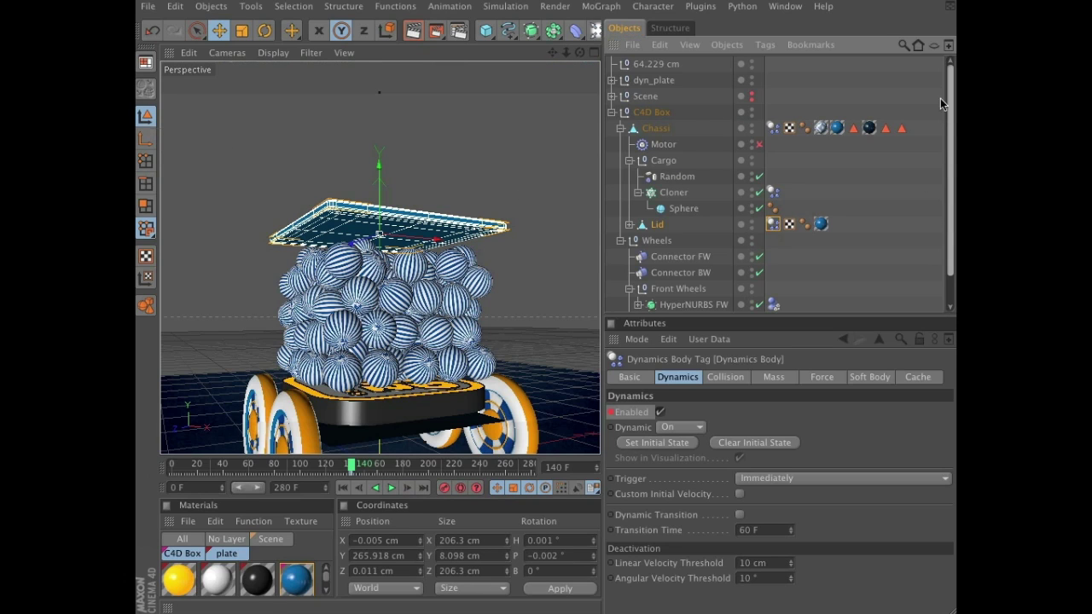
pyautogui.click(655, 129)
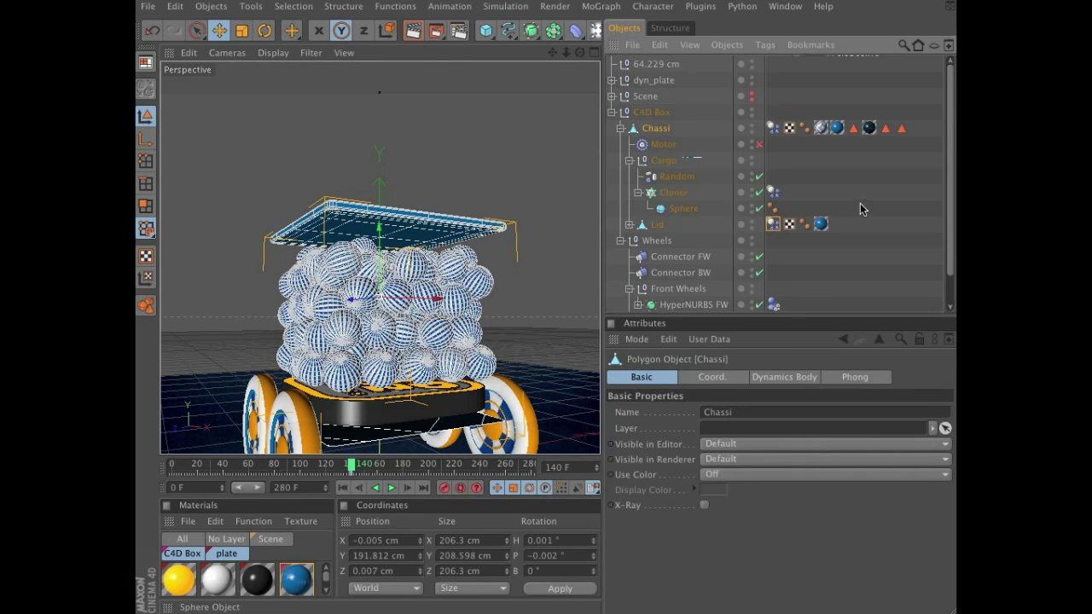
pyautogui.doubleClick(752, 222)
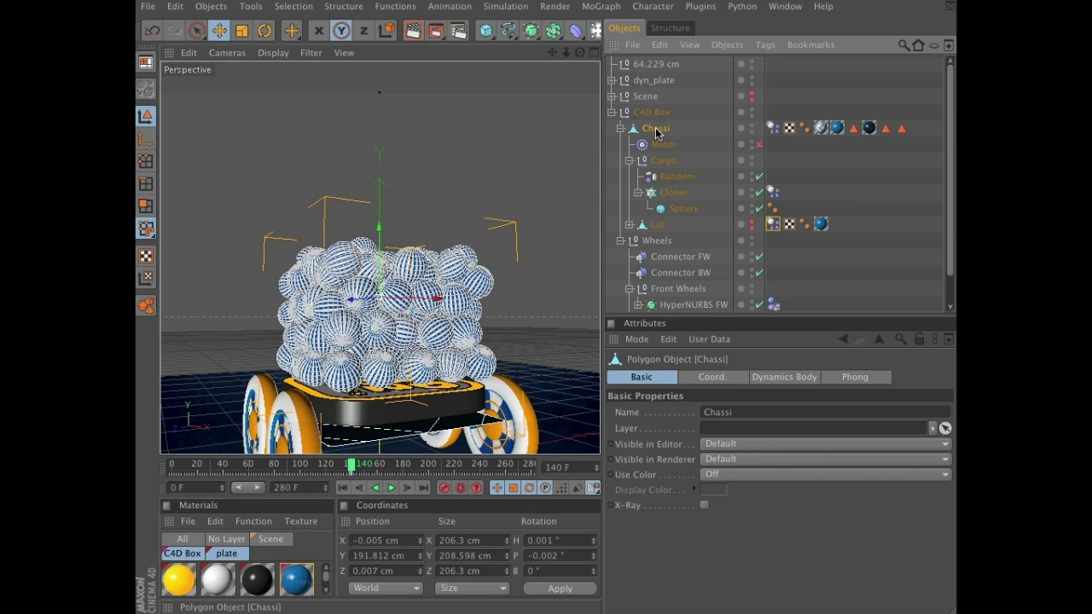
# - Unhide all of the Chassi's polygons in Polygon mode so the box walls enclose the spheres
pyautogui.click(146, 209)
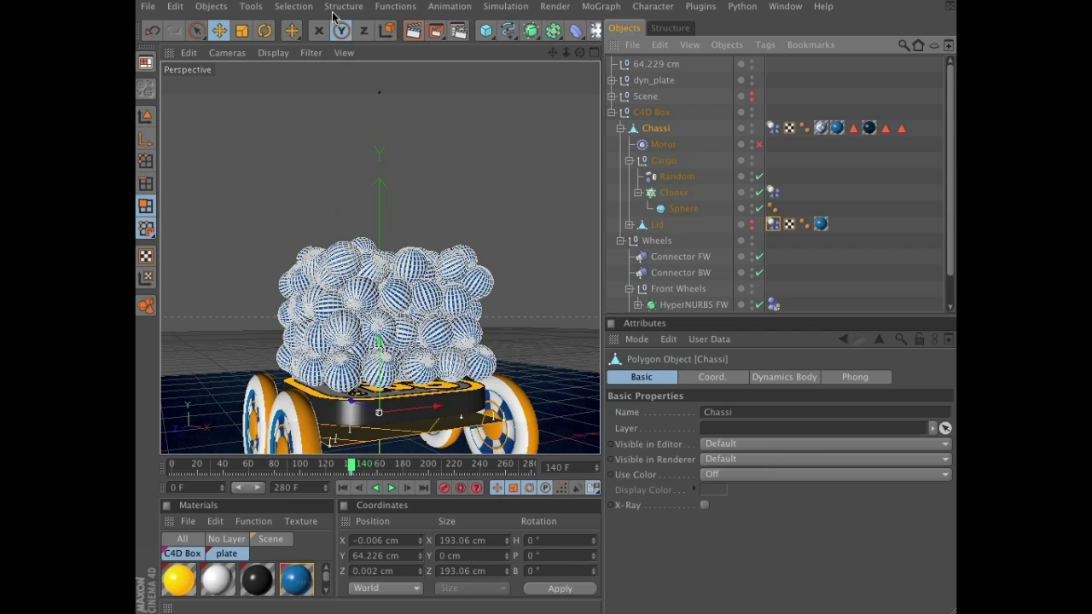
pyautogui.click(294, 7)
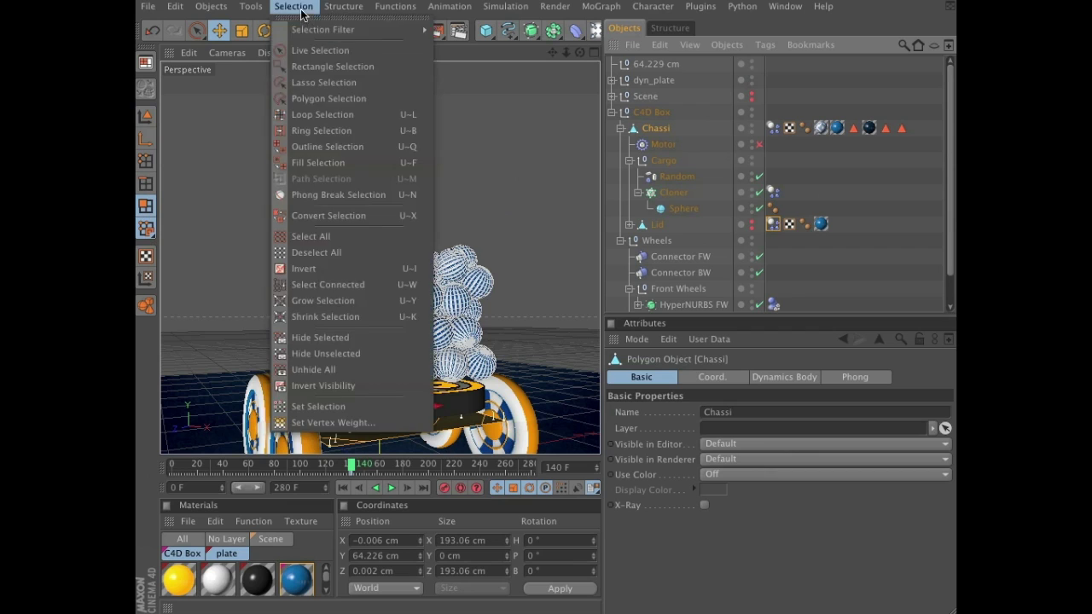
pyautogui.click(321, 366)
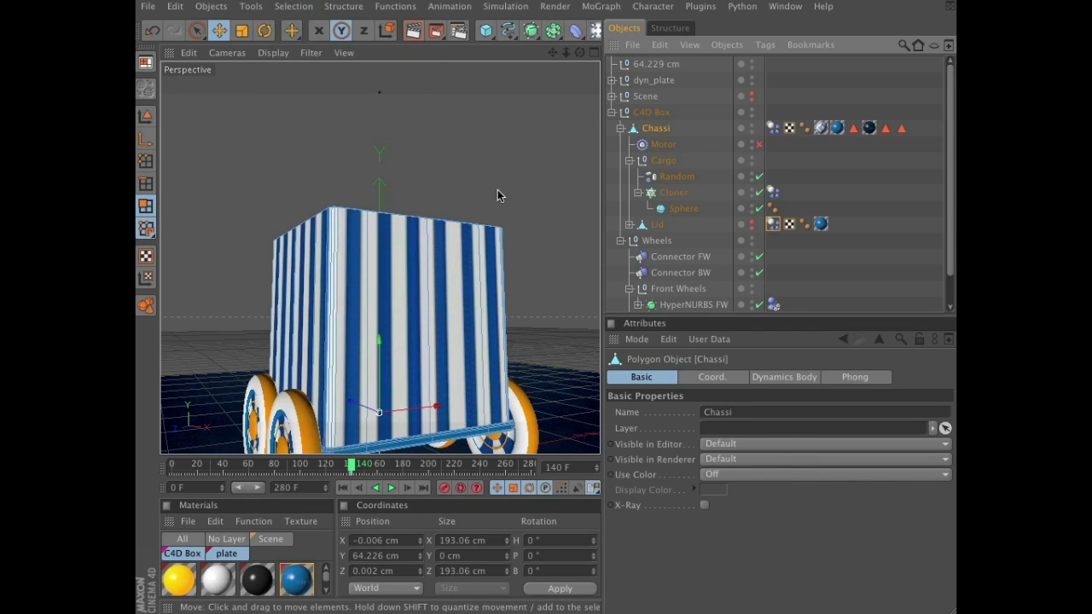
pyautogui.keyDown('alt'); pyautogui.moveTo(485, 186); pyautogui.dragTo(469, 155); pyautogui.keyUp('alt')
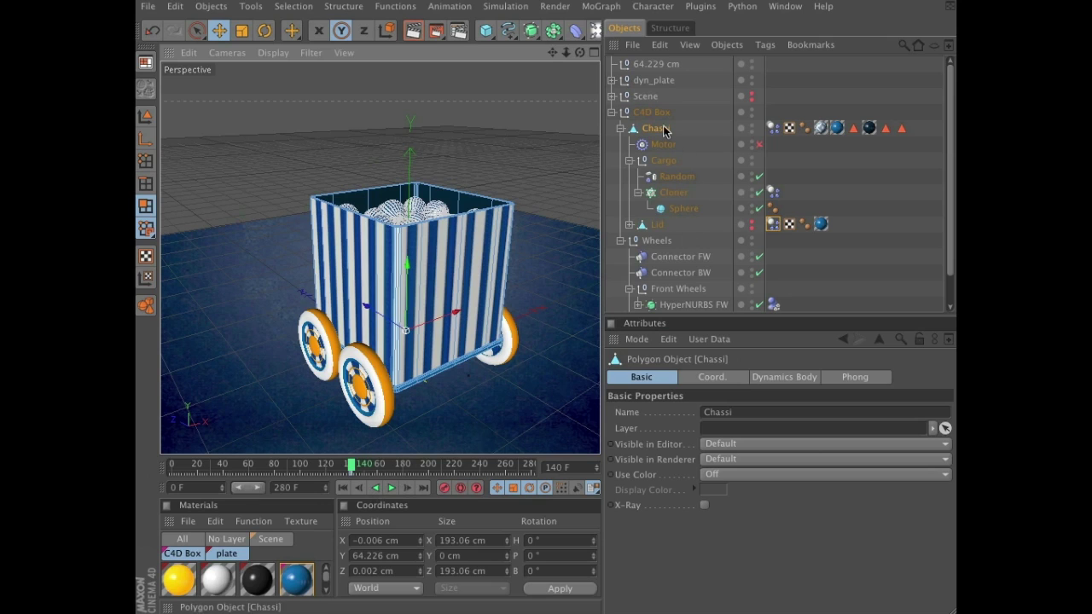
# - Keyframe dyn_plate's P.Y at 96.974 cm on frame 140, then go to frame 148
pyautogui.click(655, 82)
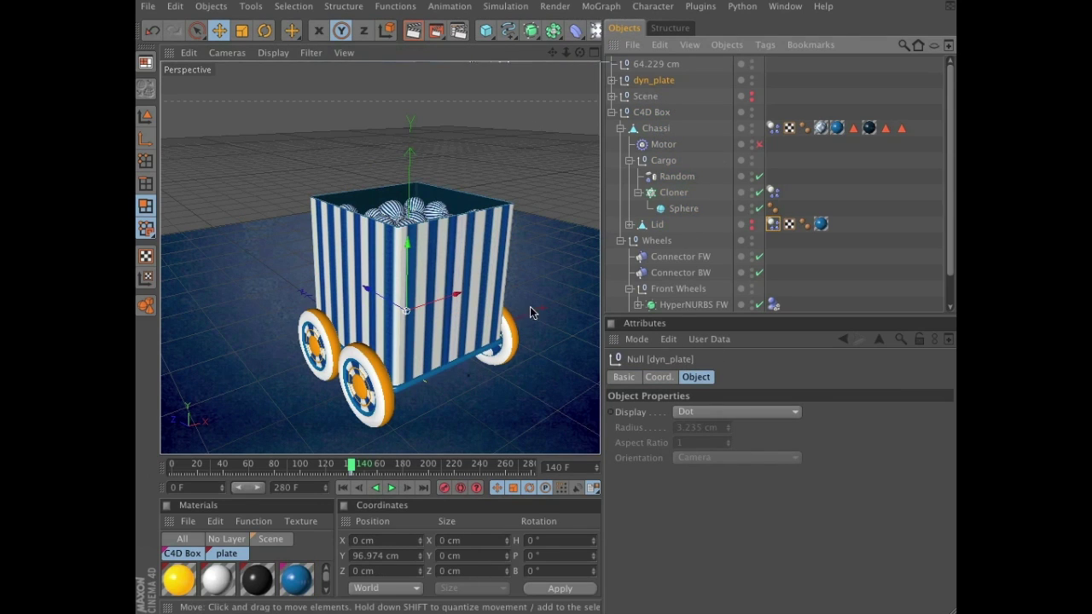
pyautogui.click(670, 377)
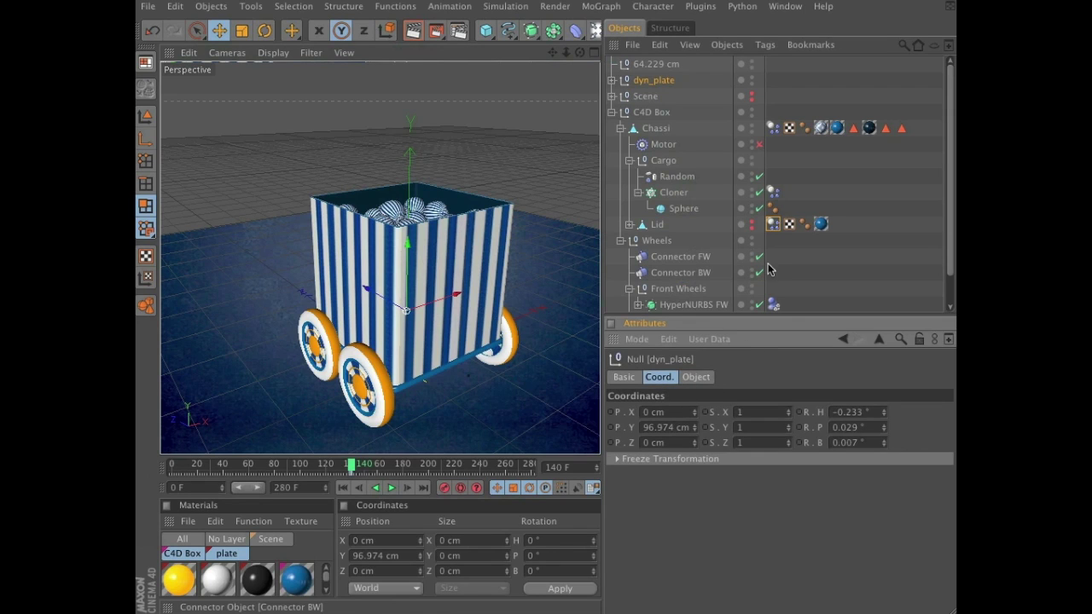
pyautogui.click(145, 116)
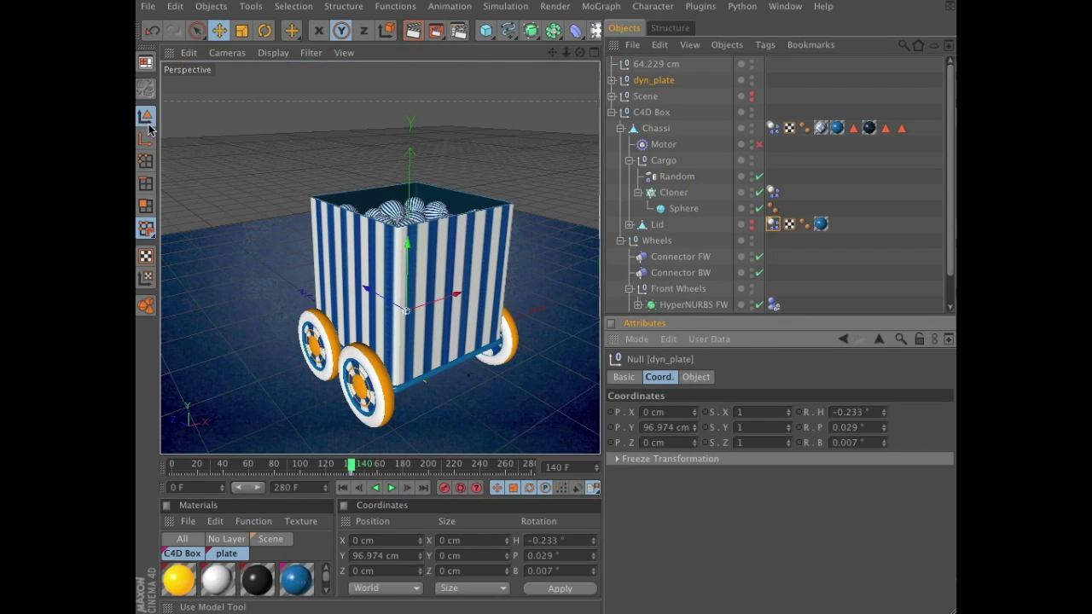
pyautogui.keyDown('alt'); pyautogui.moveTo(495, 257); pyautogui.dragTo(542, 147); pyautogui.keyUp('alt')
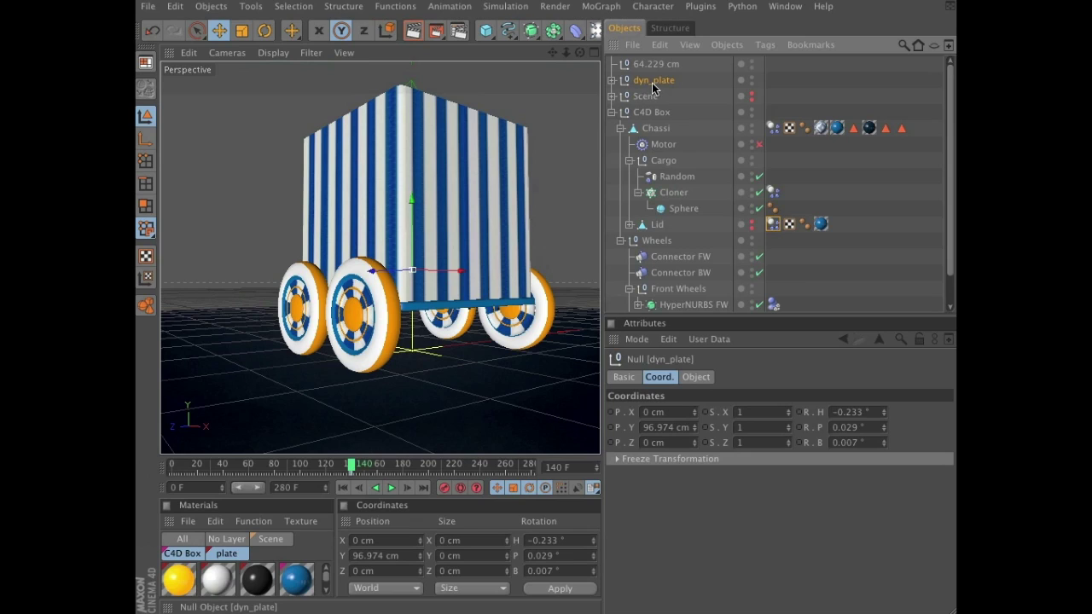
pyautogui.keyDown('ctrl'); pyautogui.click(611, 428); pyautogui.keyUp('ctrl')
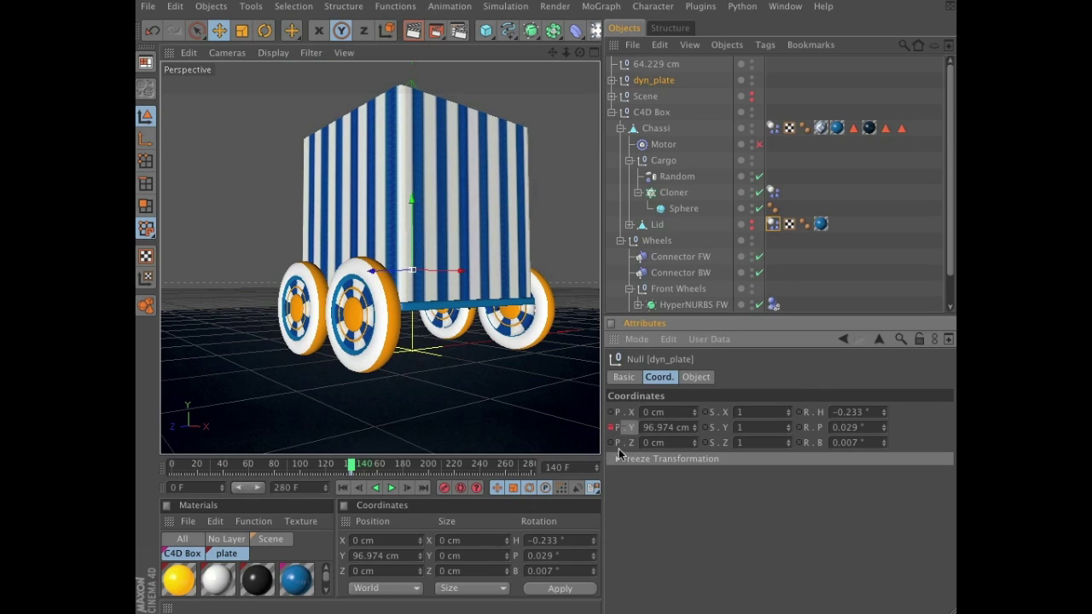
pyautogui.click(556, 468)
pyautogui.write('8')
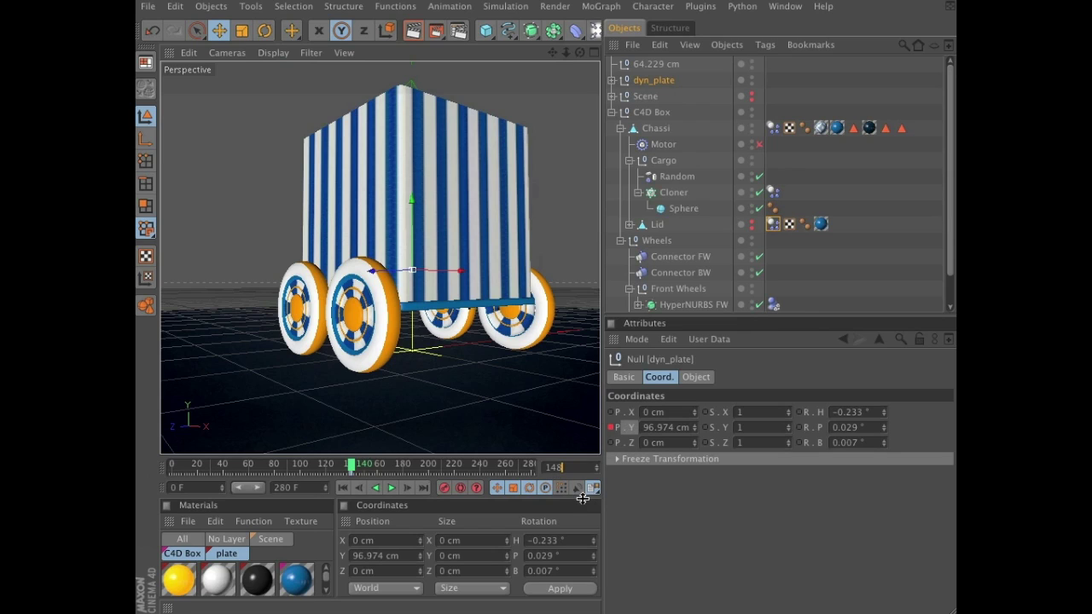
pyautogui.press('Return')
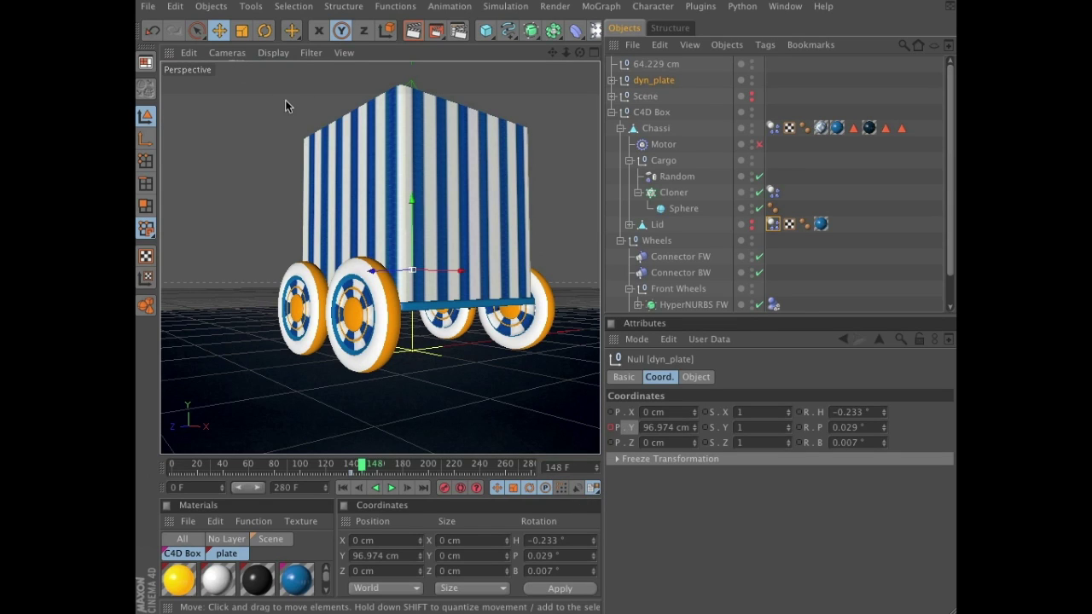
# - Switch the viewport to the Front camera and zoom in on the cart
pyautogui.click(228, 53)
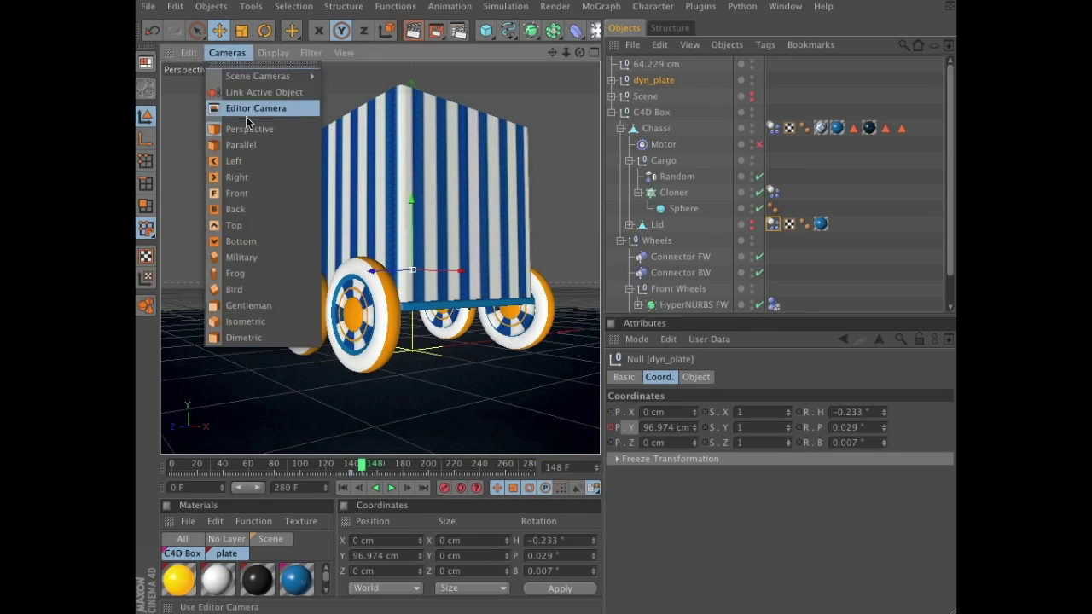
pyautogui.click(253, 192)
pyautogui.scroll(2, 353, 229)
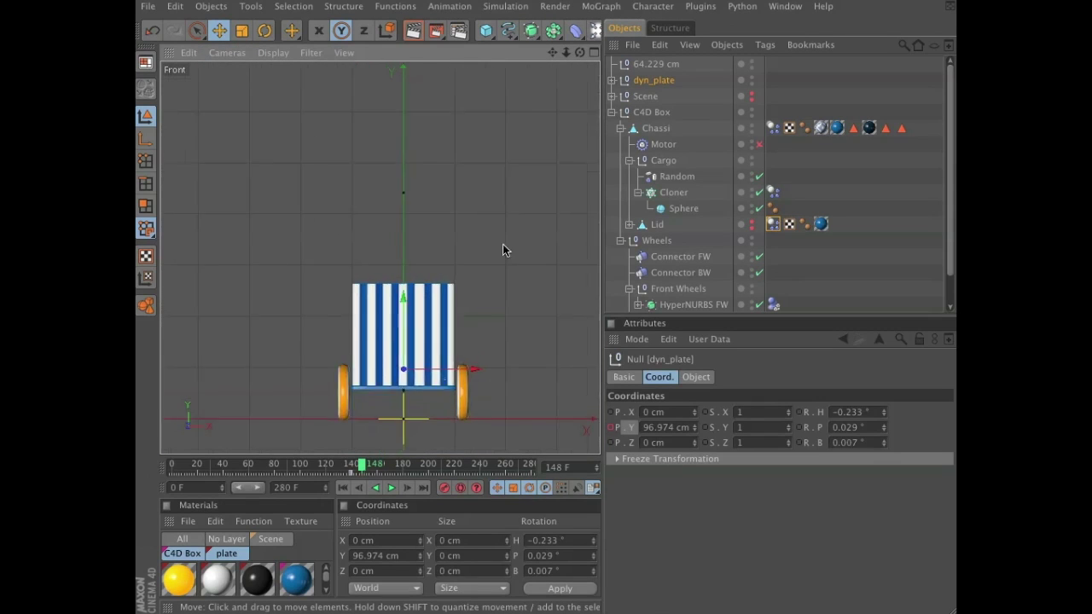
pyautogui.scroll(3, 512, 243)
pyautogui.keyDown('alt'); pyautogui.moveTo(467, 199); pyautogui.dragTo(386, 254, button='middle'); pyautogui.keyUp('alt')
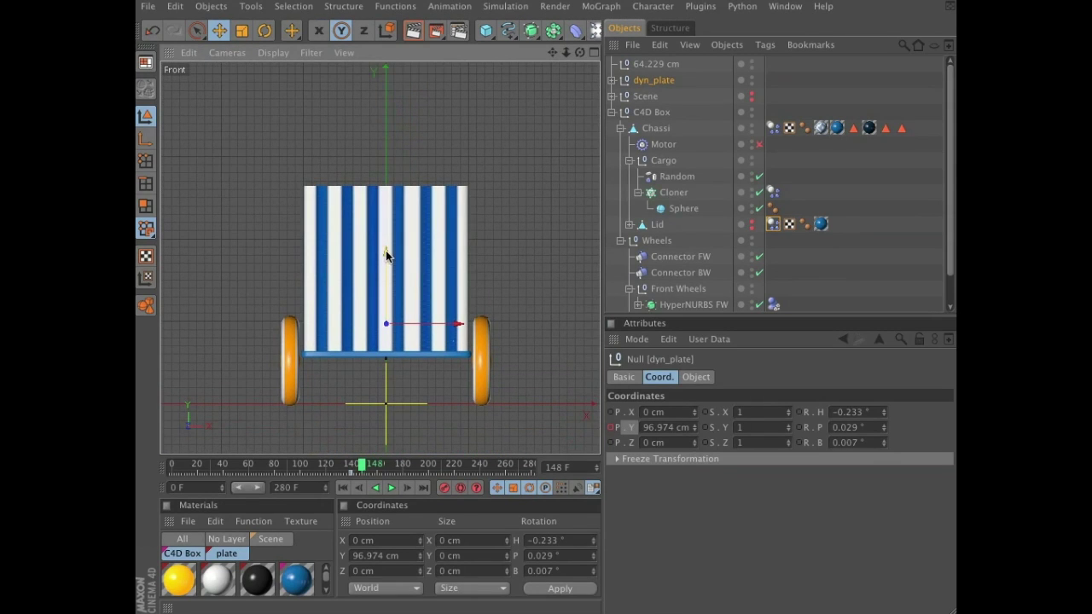
# - Raise dyn_plate to 272.2 cm, keyframe P.Y at frame 148, and scrub to check
pyautogui.moveTo(386, 250); pyautogui.dragTo(393, 211)
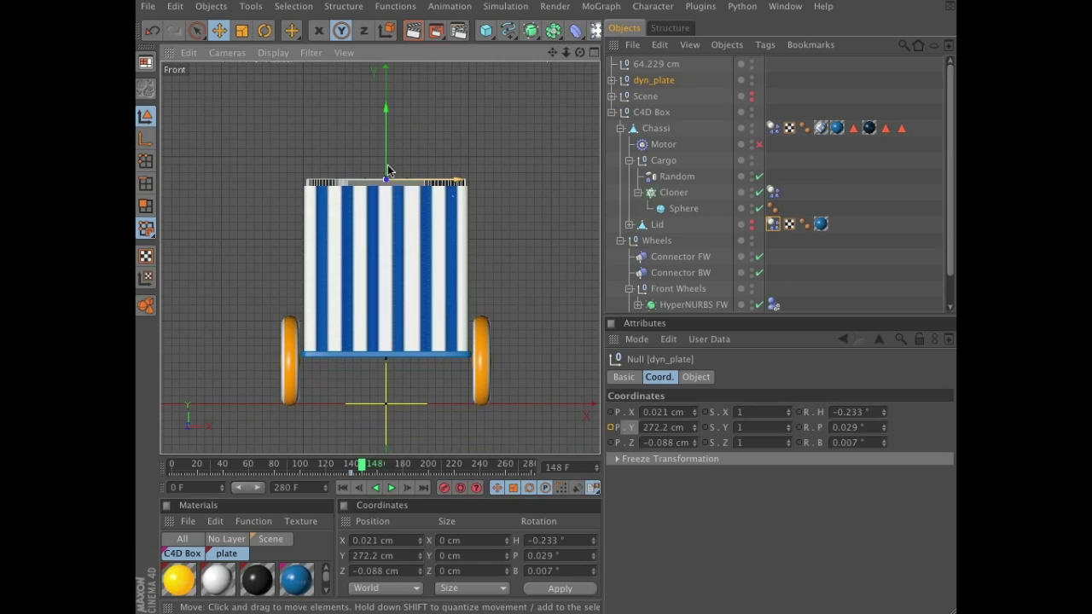
pyautogui.click(612, 428)
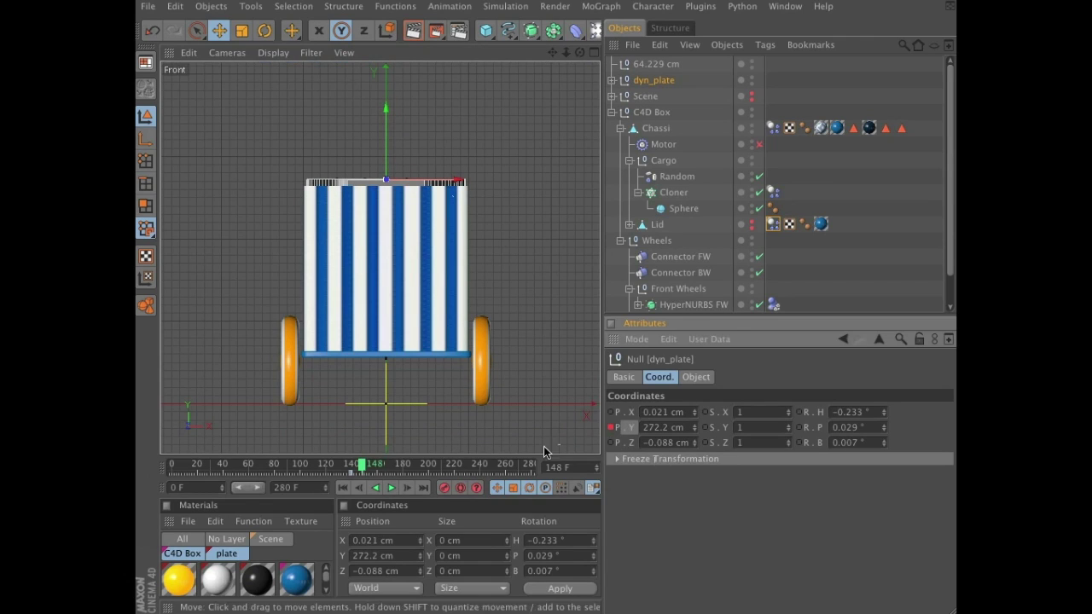
pyautogui.moveTo(361, 465); pyautogui.dragTo(348, 464)
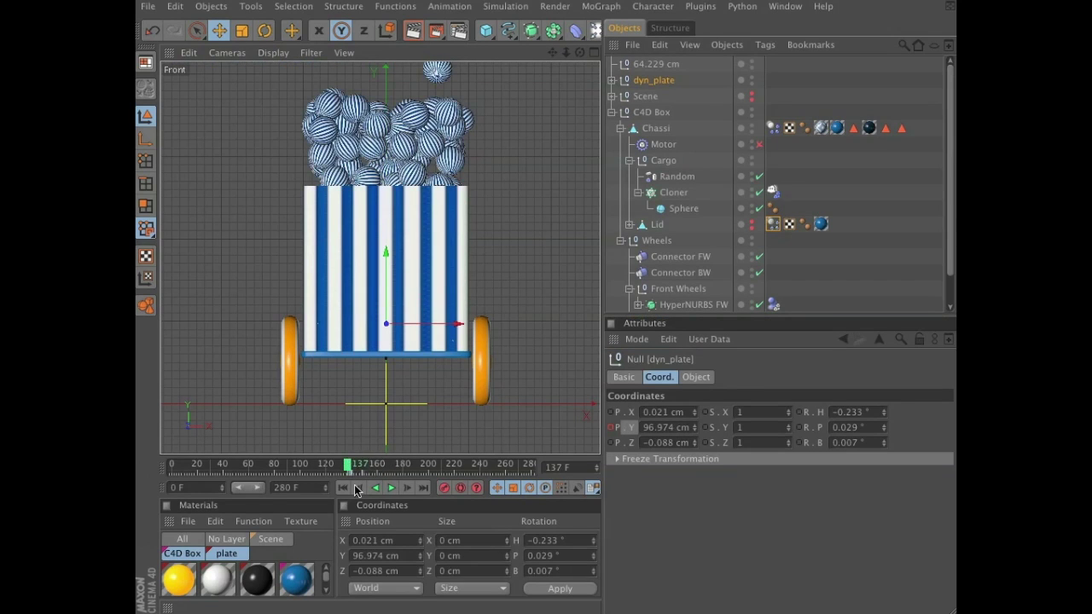
# - Rewind, return to a Perspective view looking into the cart, and go to frame 139
pyautogui.click(342, 487)
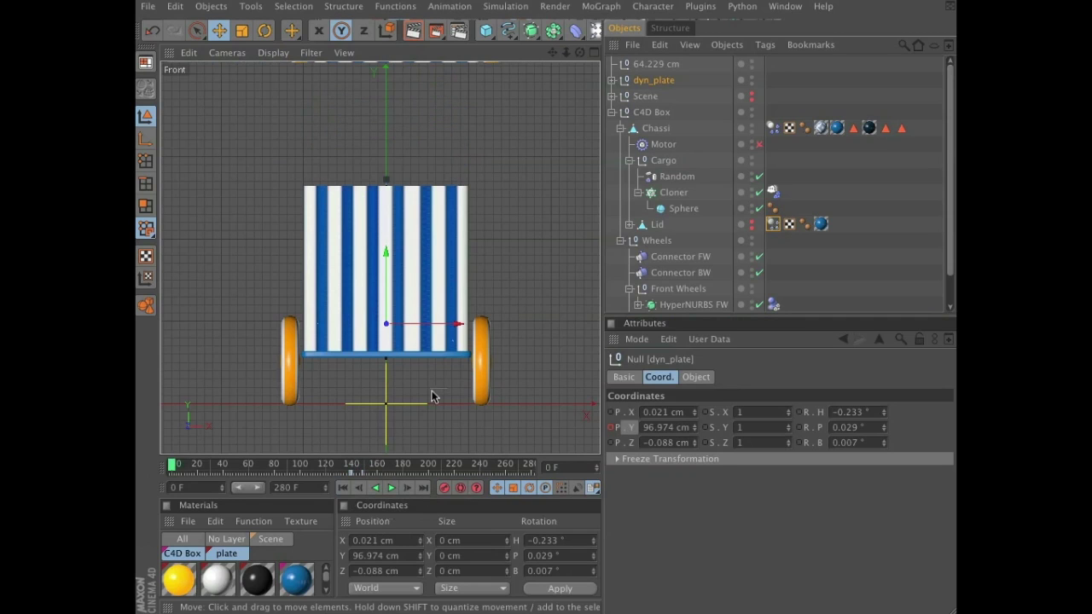
pyautogui.click(227, 53)
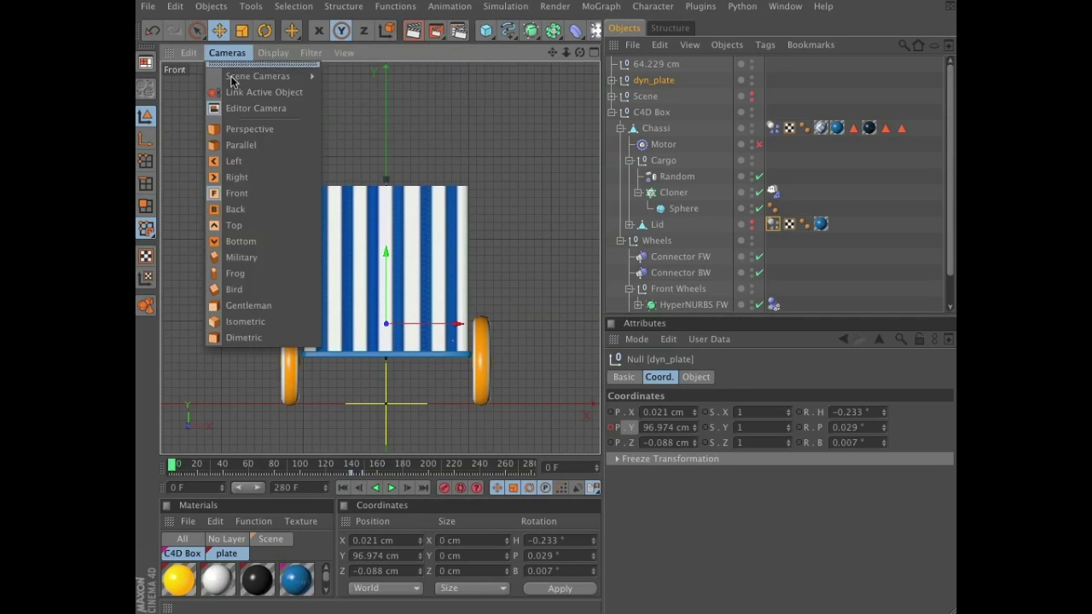
pyautogui.click(247, 129)
pyautogui.keyDown('alt'); pyautogui.moveTo(450, 278); pyautogui.dragTo(449, 299); pyautogui.keyUp('alt')
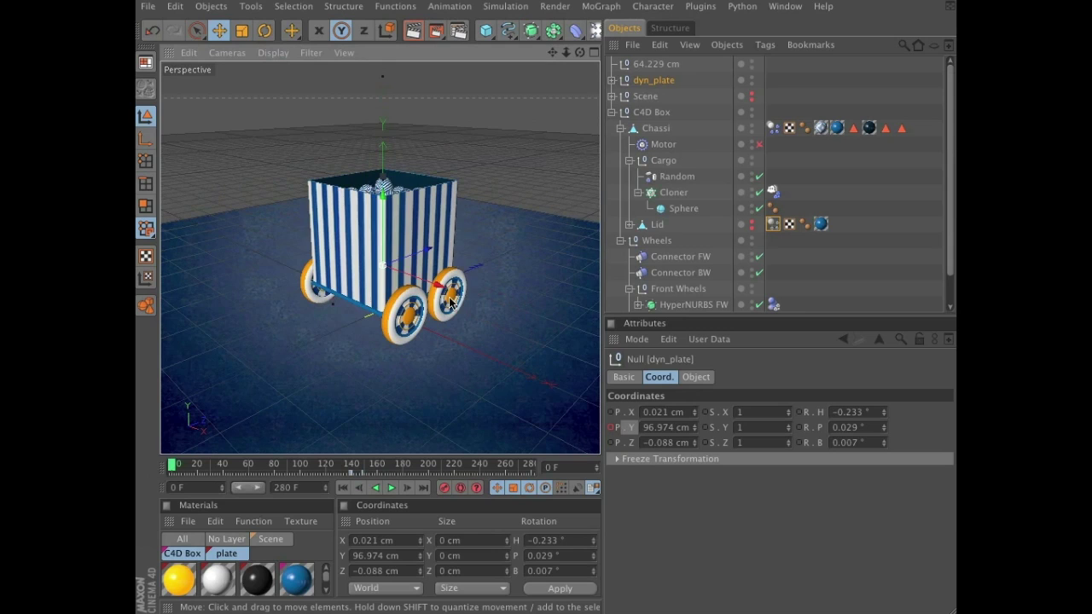
pyautogui.keyDown('alt'); pyautogui.moveTo(493, 250); pyautogui.dragTo(505, 276); pyautogui.keyUp('alt')
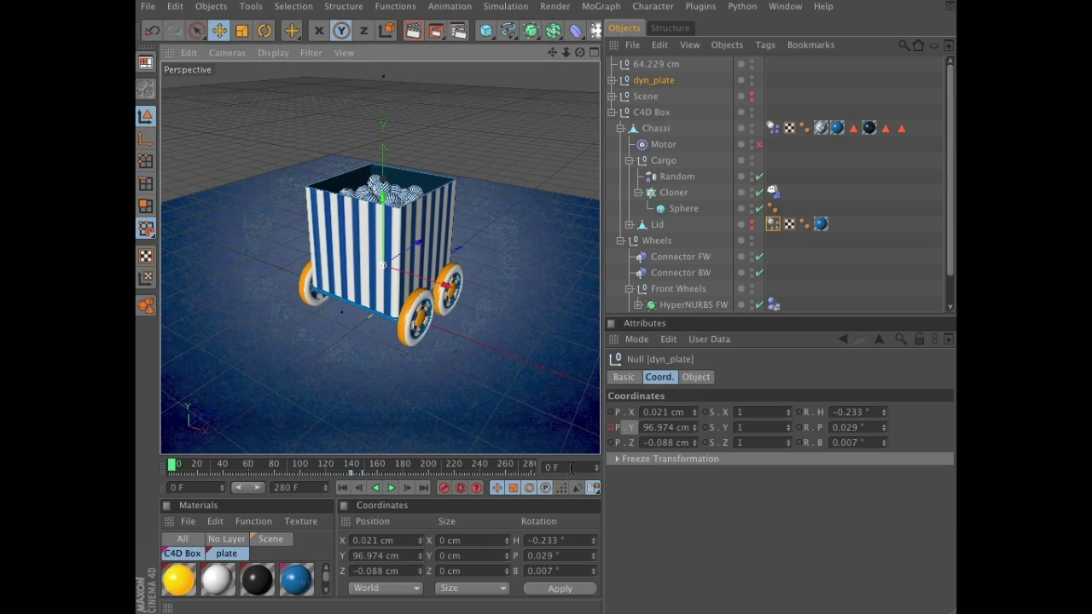
pyautogui.click(568, 466)
pyautogui.write('139')
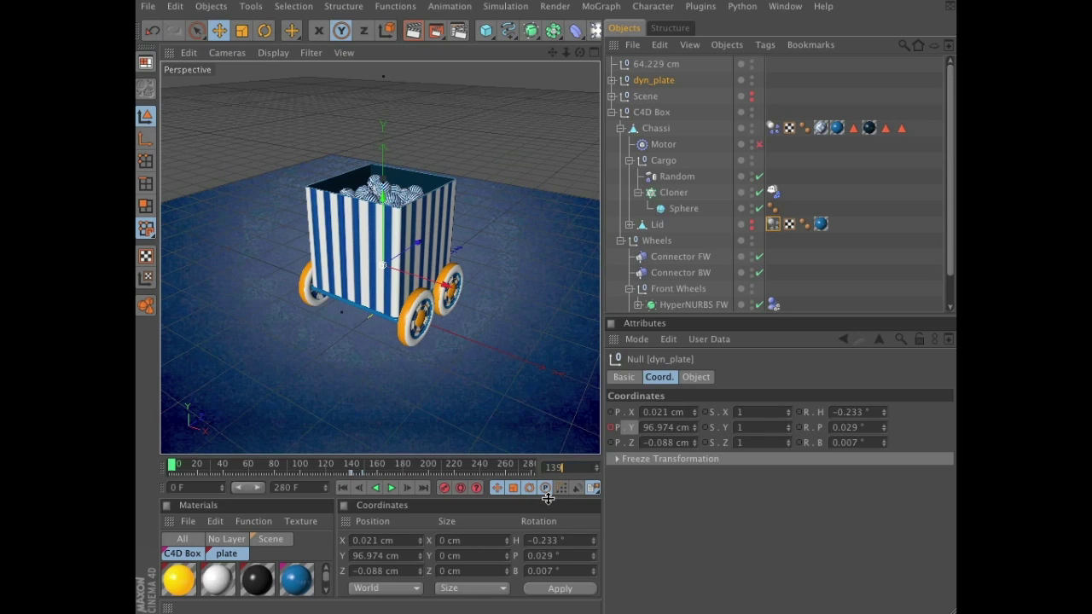
pyautogui.press('Return')
# - Add a Collider Body dynamics tag to the plate inside dyn_plate
pyautogui.click(611, 81)
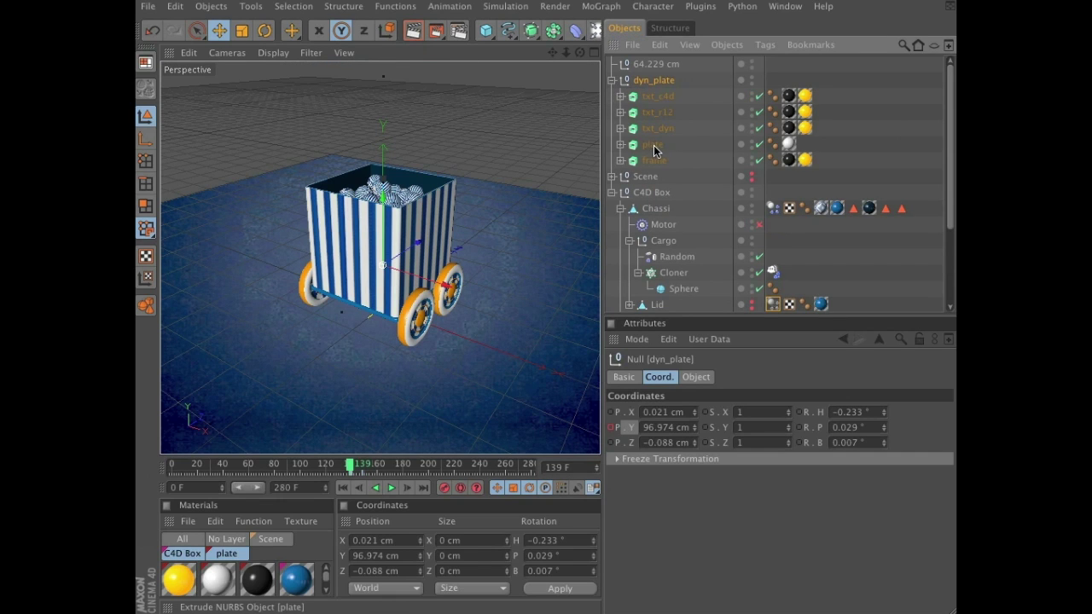
pyautogui.click(653, 145)
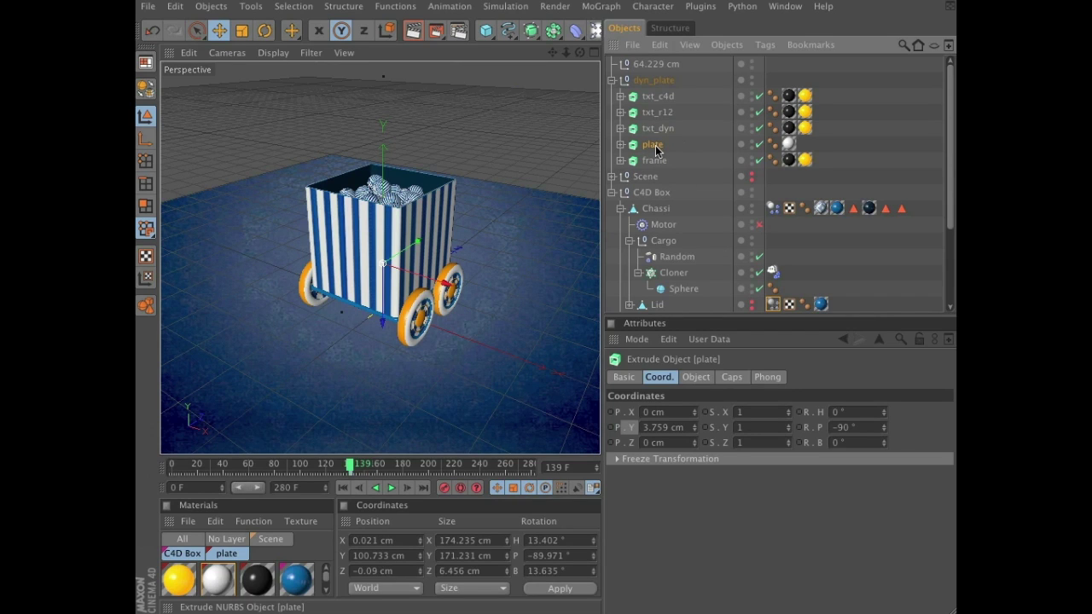
pyautogui.click(506, 7)
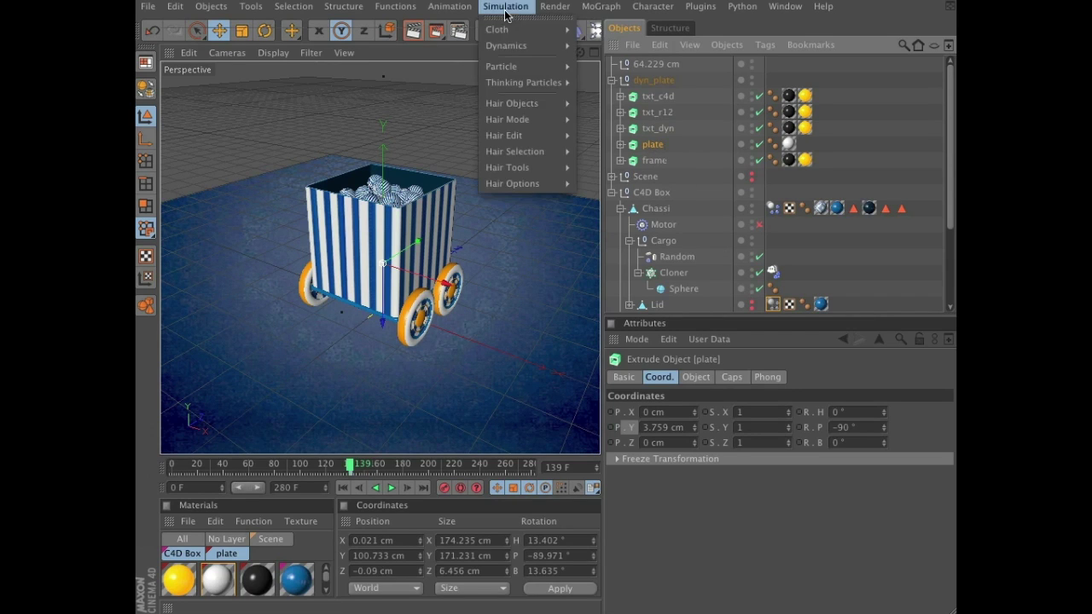
pyautogui.moveTo(509, 36)
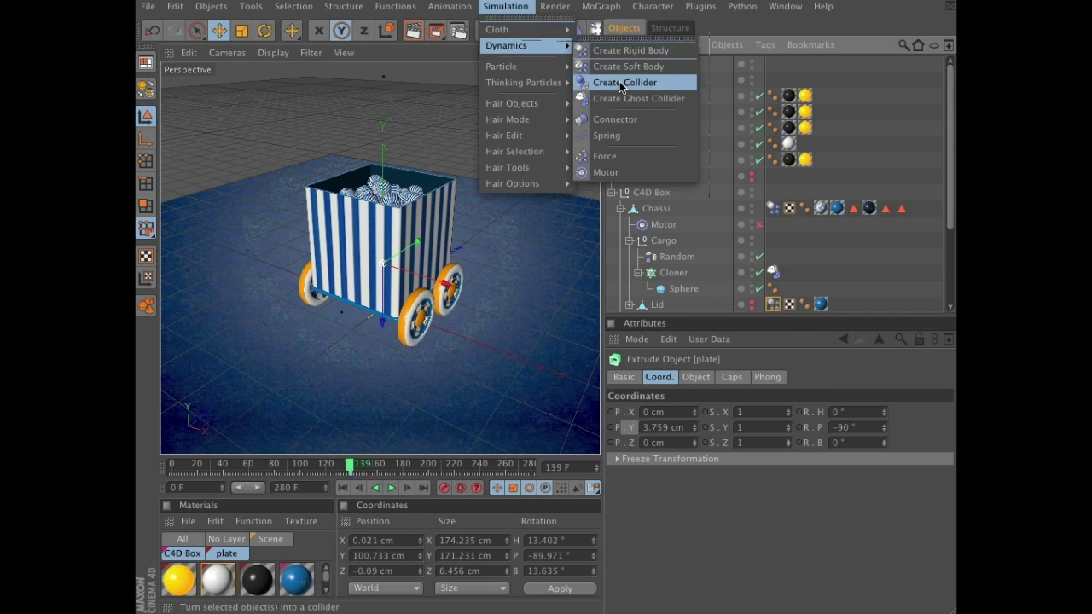
pyautogui.click(622, 82)
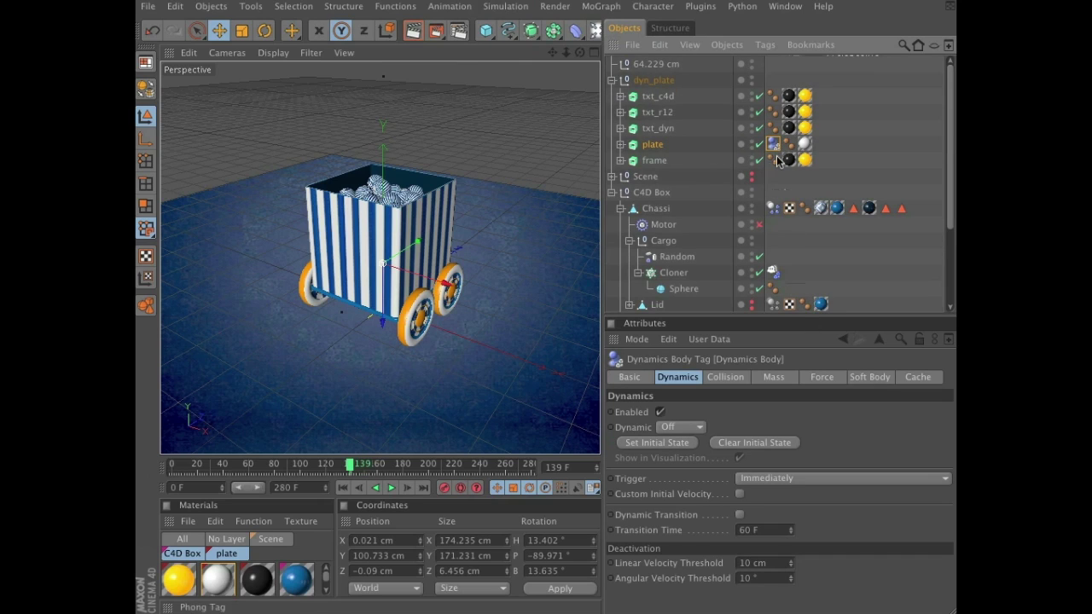
# - Key the plate's dynamics Enabled off at frame 139 and on at frame 140
pyautogui.click(660, 413)
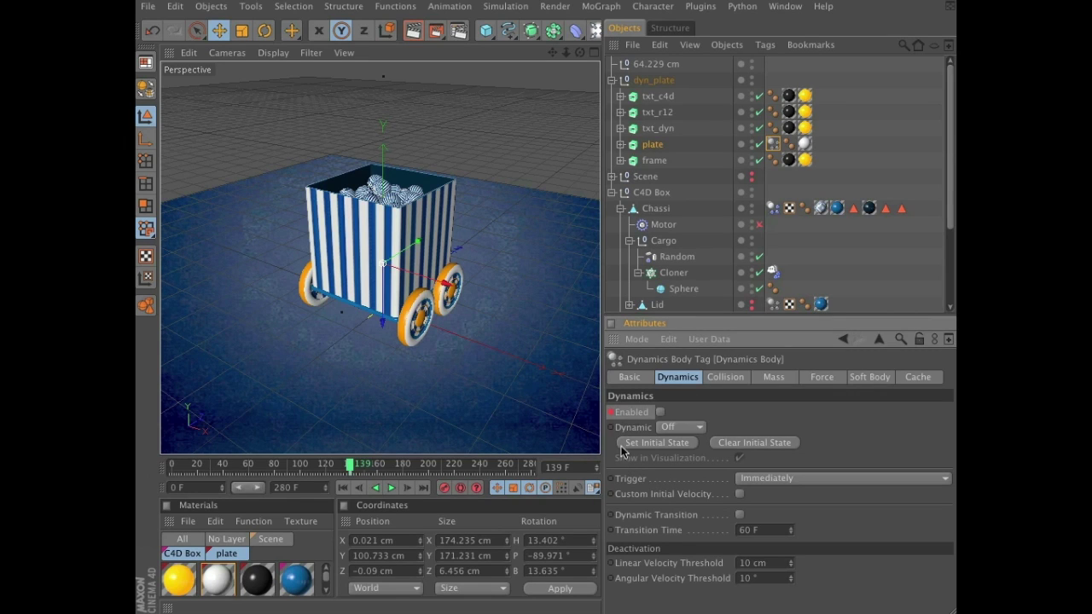
pyautogui.click(408, 487)
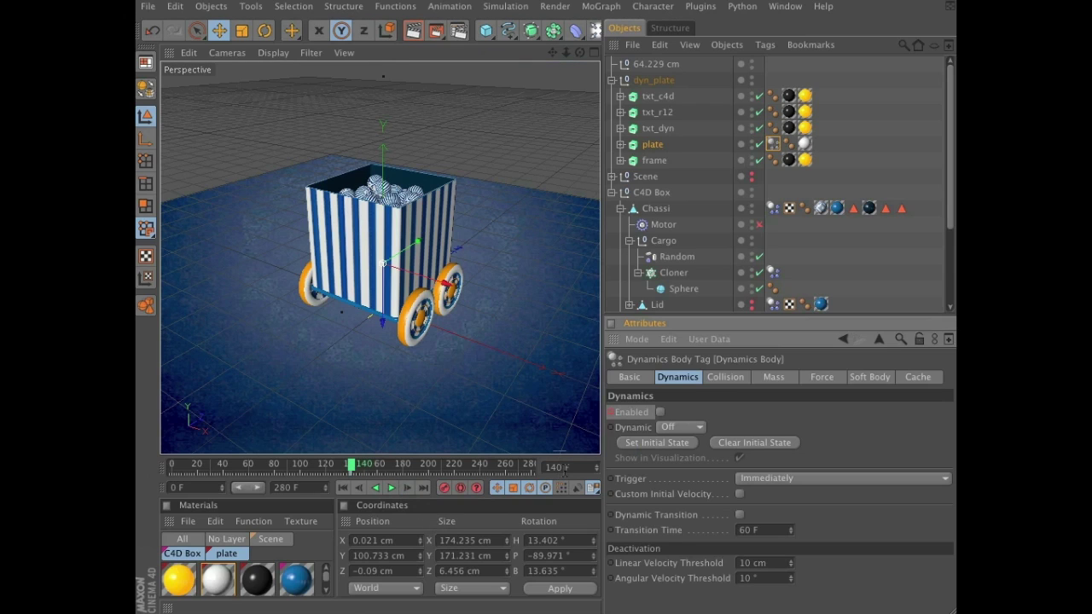
pyautogui.click(658, 412)
pyautogui.click(610, 413)
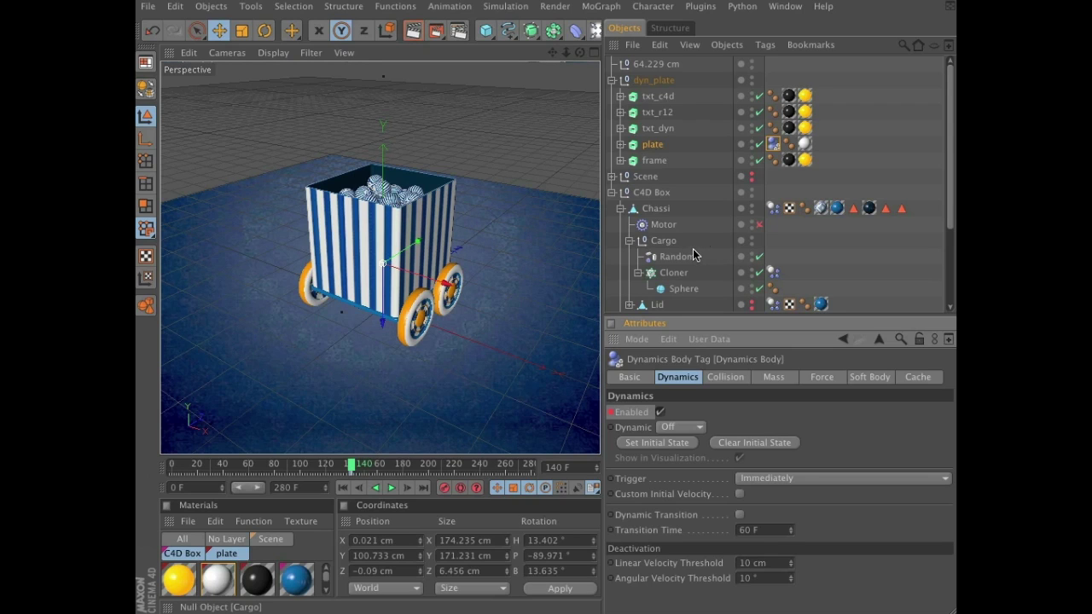
# - Select dyn_plate and collapse its child hierarchy in the Object Manager
pyautogui.click(653, 79)
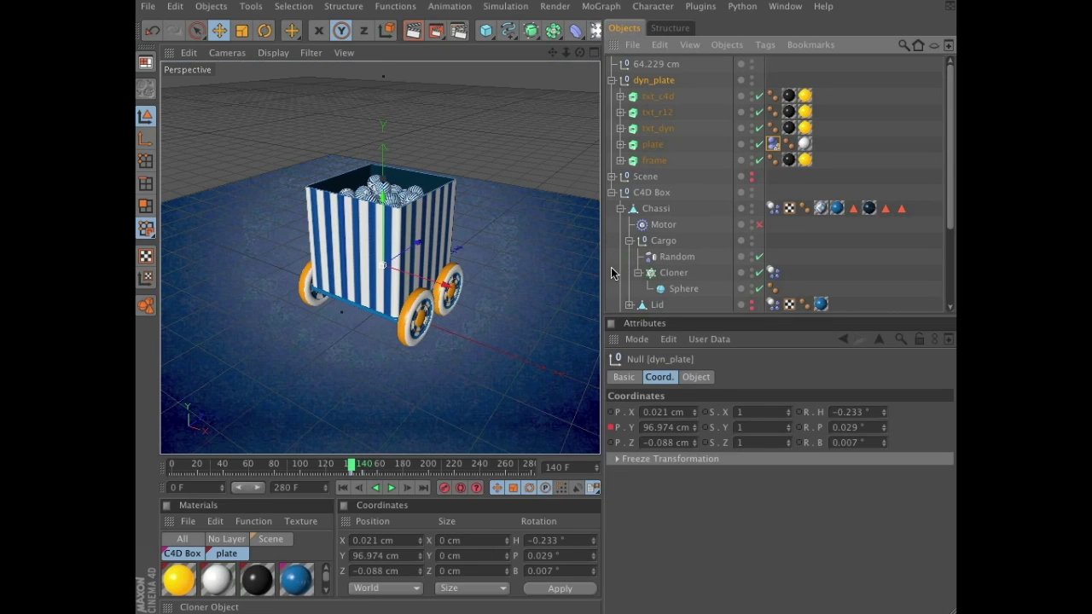
pyautogui.click(611, 81)
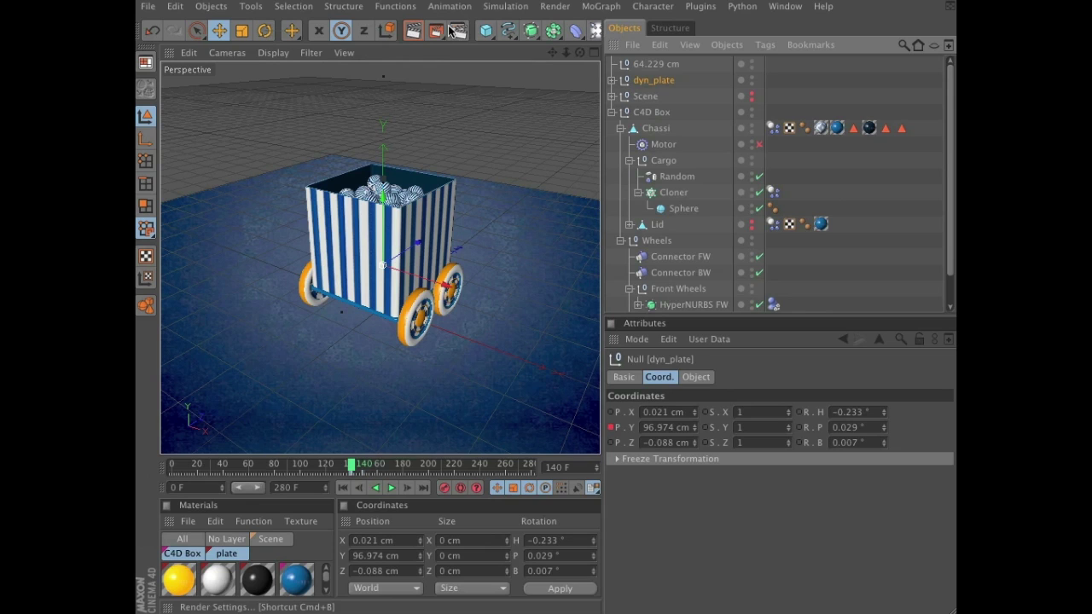
# - Add a Fracture object, rewind to frame 0, and delete the stray 64.229 cm null
pyautogui.click(597, 7)
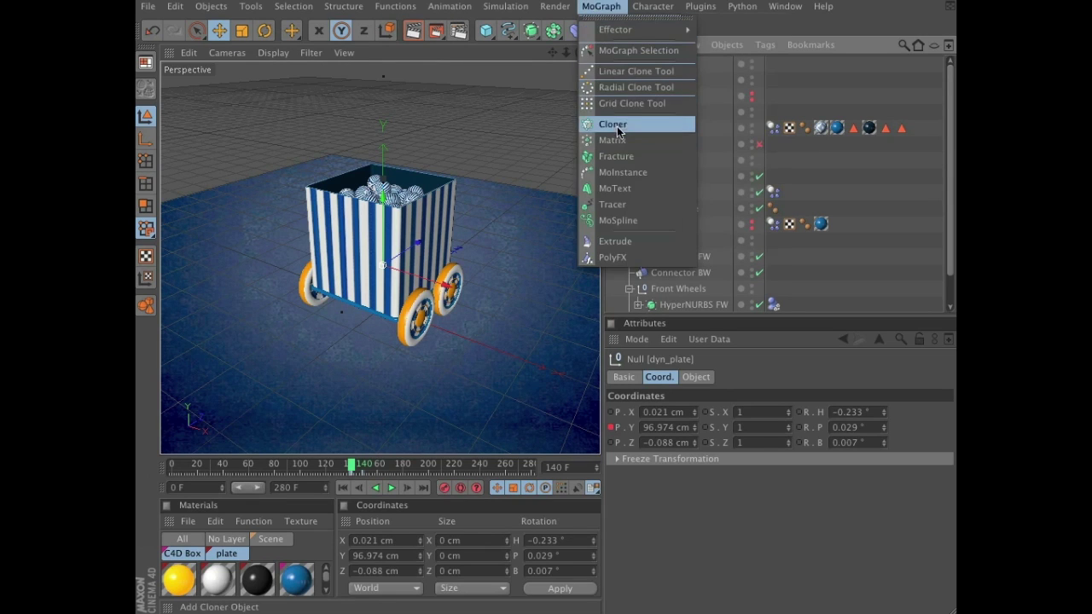
pyautogui.click(618, 158)
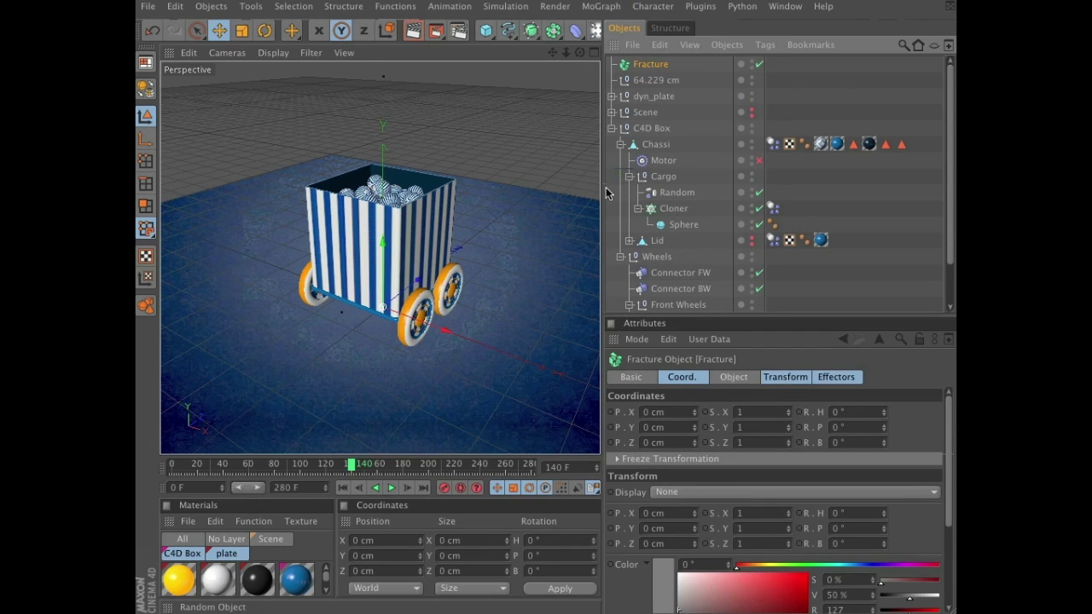
pyautogui.click(345, 488)
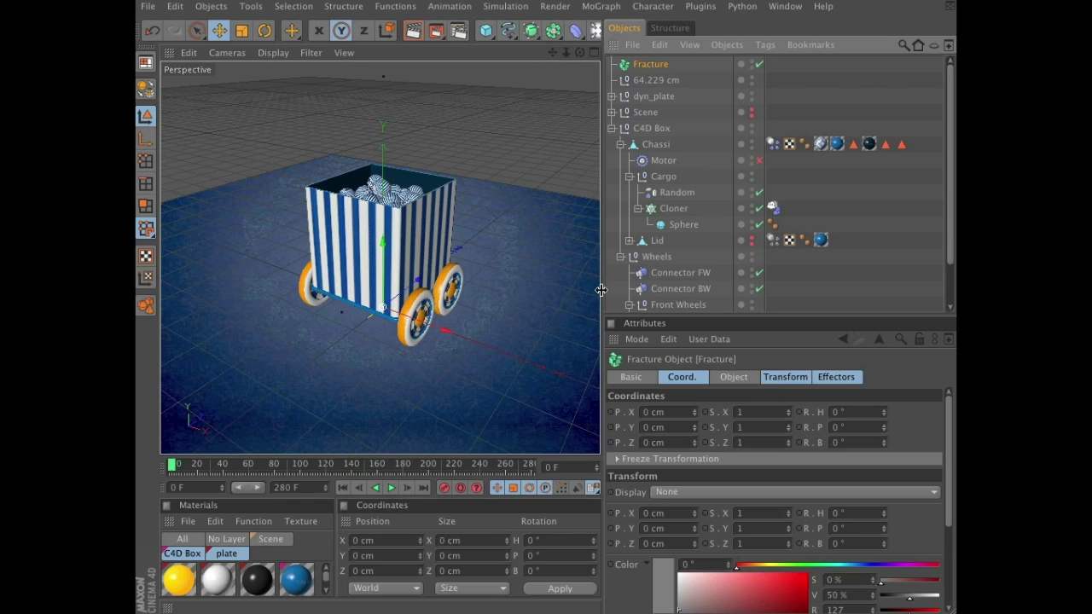
pyautogui.click(650, 80)
pyautogui.press('Delete')
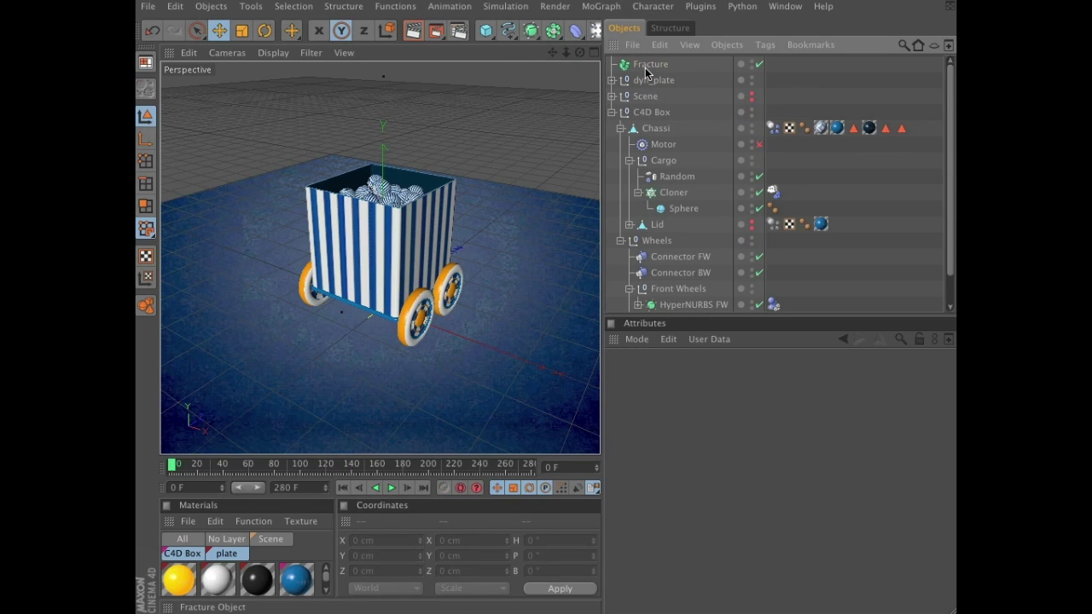
pyautogui.click(647, 66)
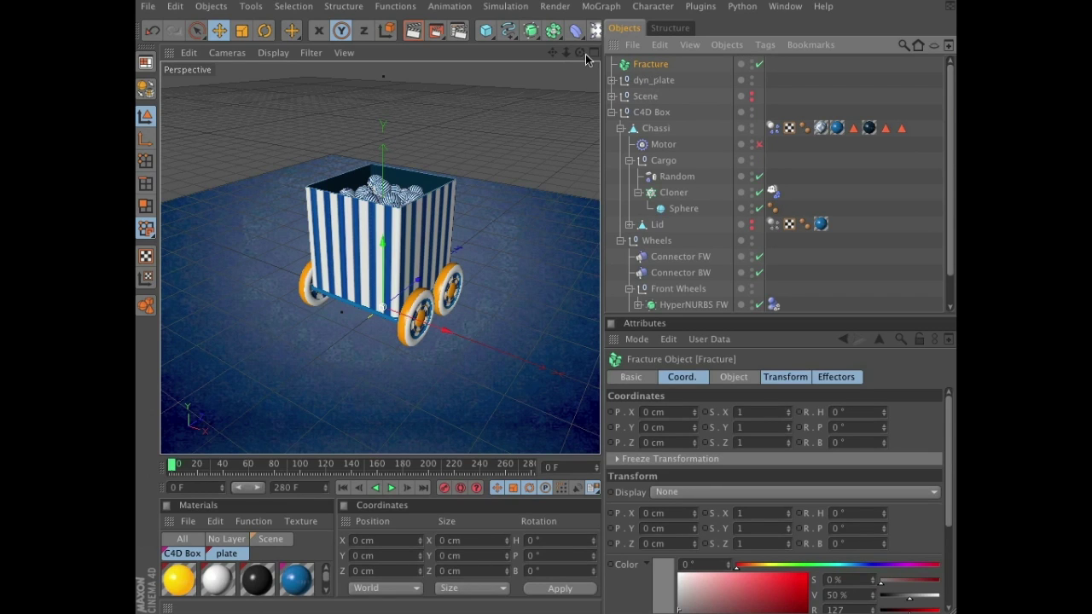
# - Add a Delay effector and switch its Mode from Blend to Spring at 50% strength
pyautogui.click(601, 7)
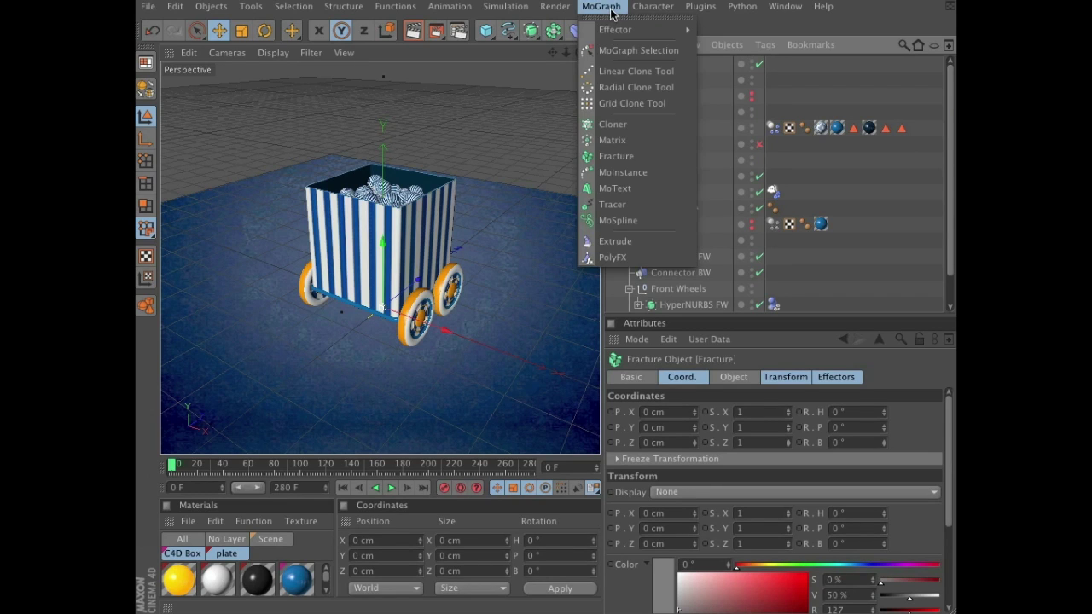
pyautogui.moveTo(617, 31)
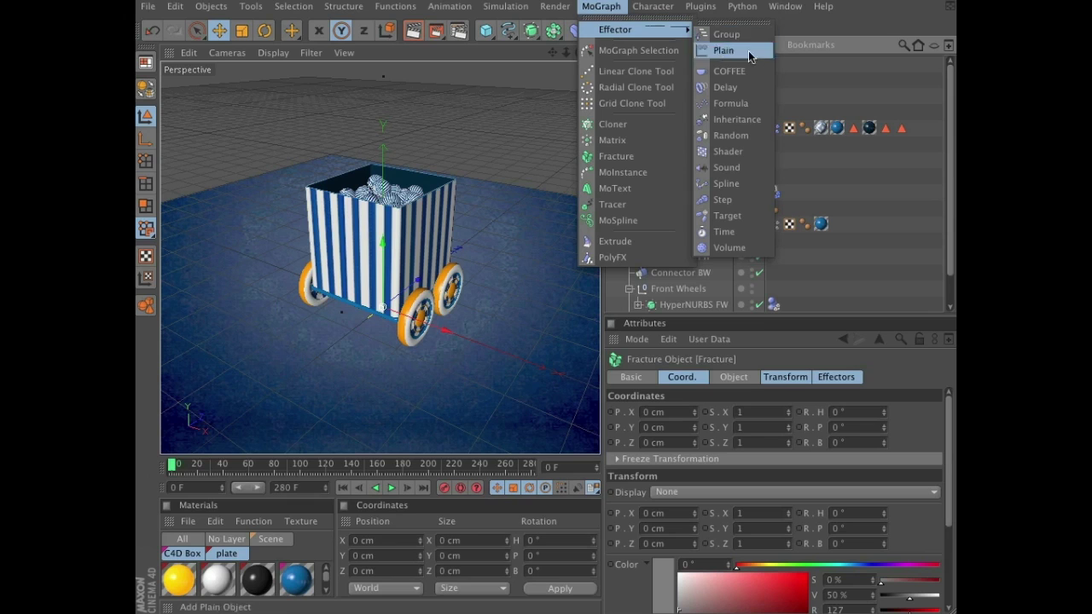
pyautogui.click(747, 87)
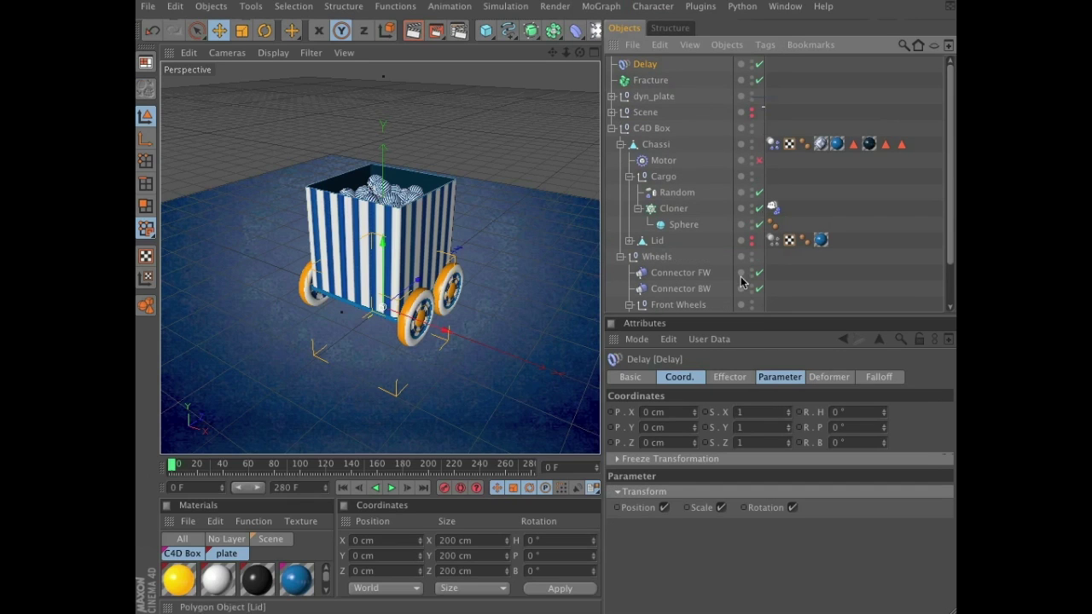
pyautogui.click(767, 381)
pyautogui.click(732, 378)
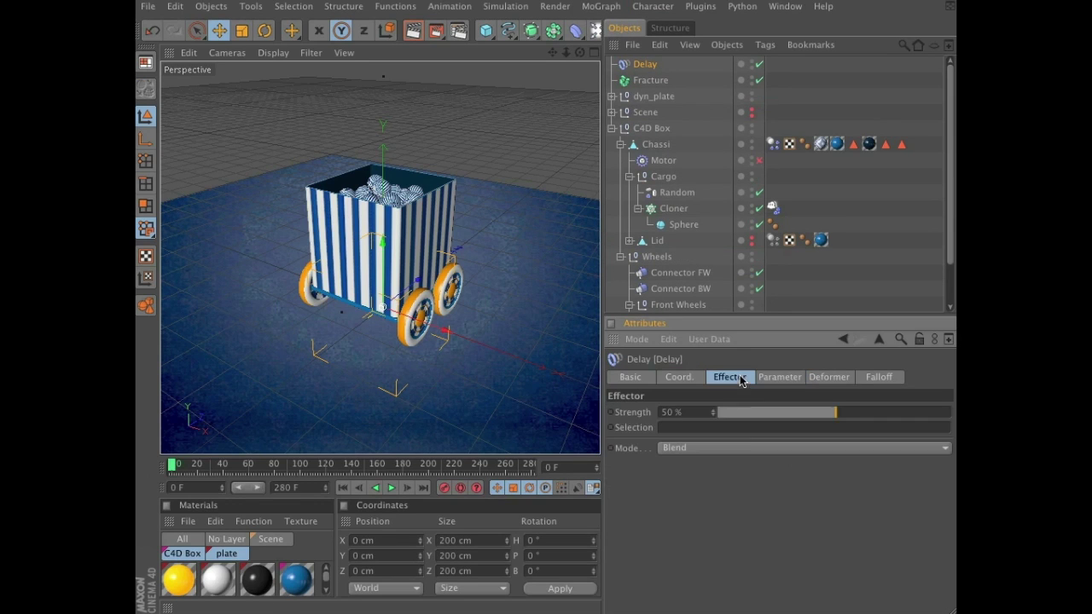
pyautogui.click(707, 450)
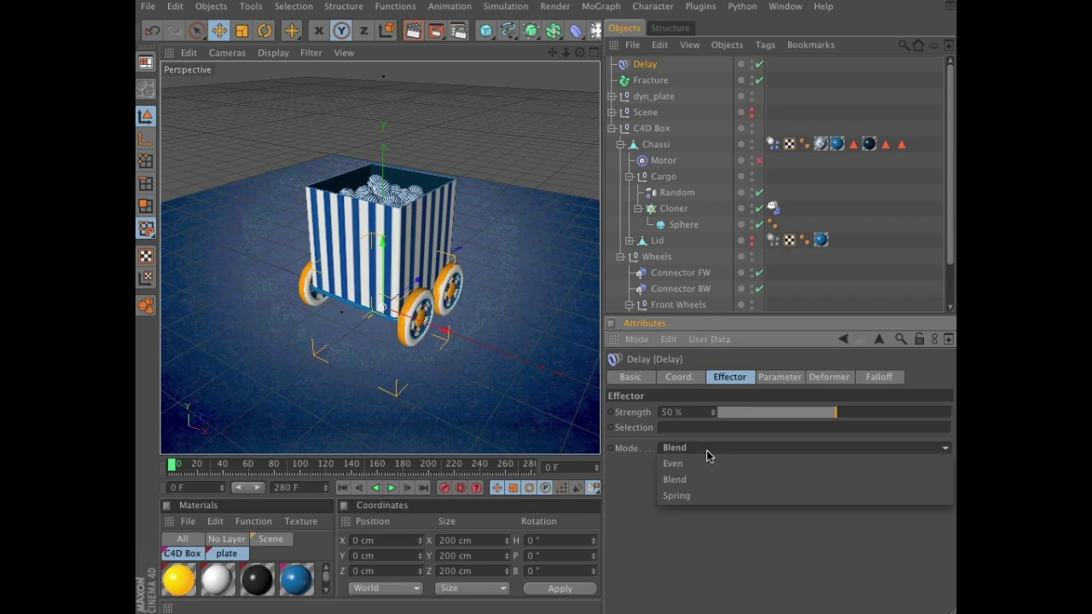
pyautogui.click(709, 498)
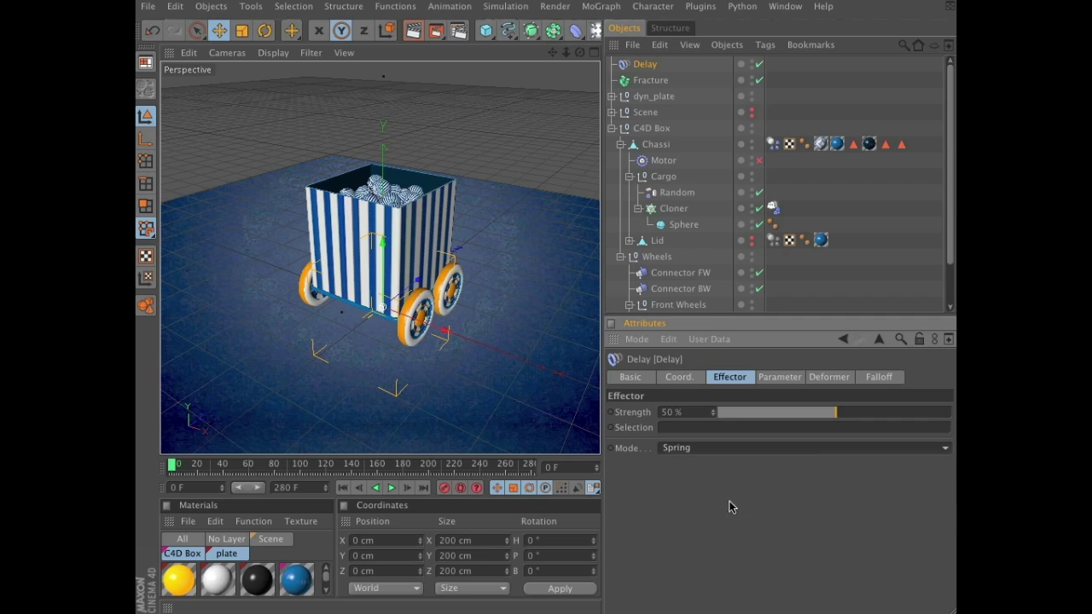
# - Create a new null object and name it Plate
pyautogui.click(222, 12)
pyautogui.click(227, 29)
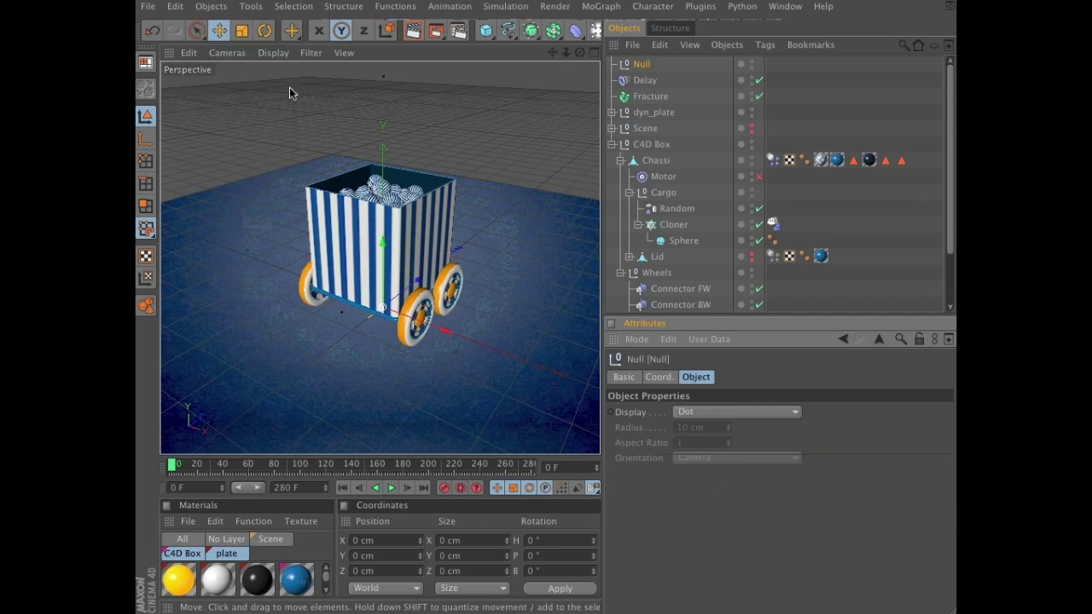
pyautogui.doubleClick(642, 66)
pyautogui.write('P')
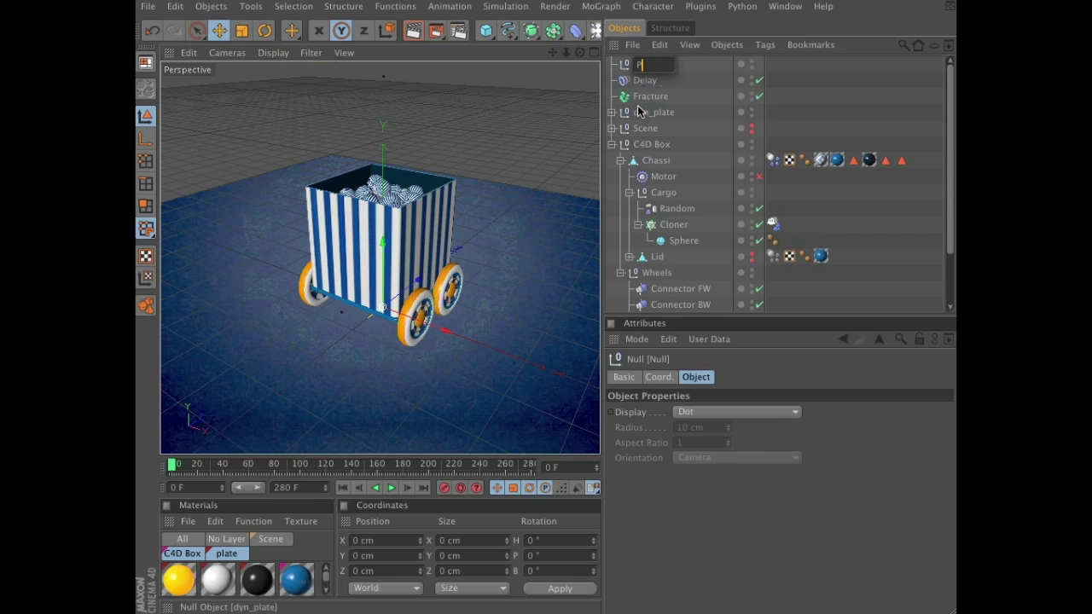
pyautogui.write('late')
pyautogui.press('Return')
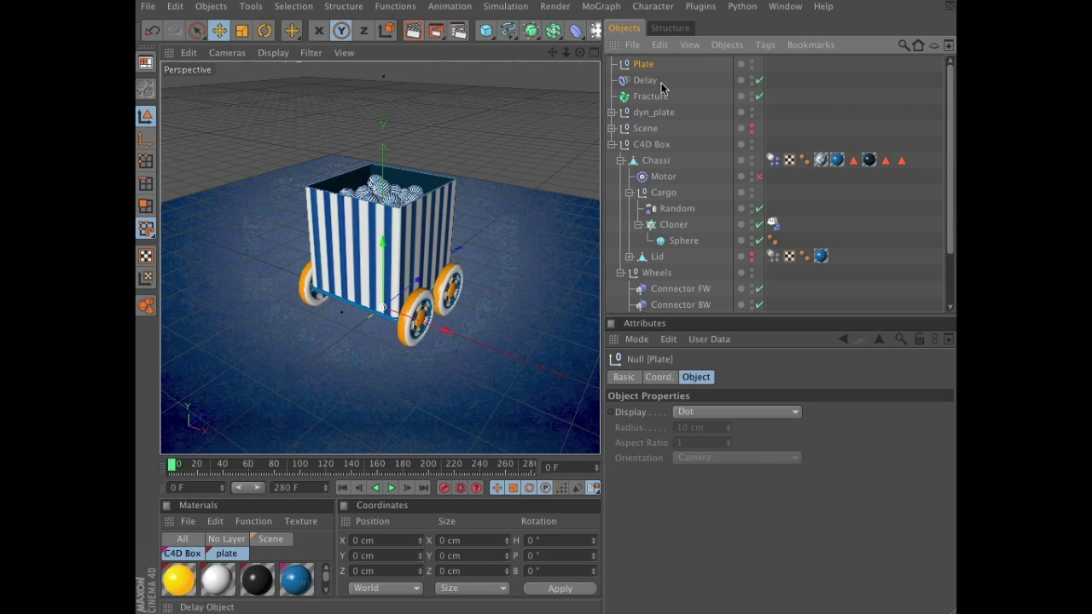
# - Put Delay and Fracture inside Plate, move Plate under Chassi, and nest dyn_plate under Fracture
pyautogui.click(646, 82)
pyautogui.keyDown('ctrl'); pyautogui.click(653, 99); pyautogui.keyUp('ctrl')
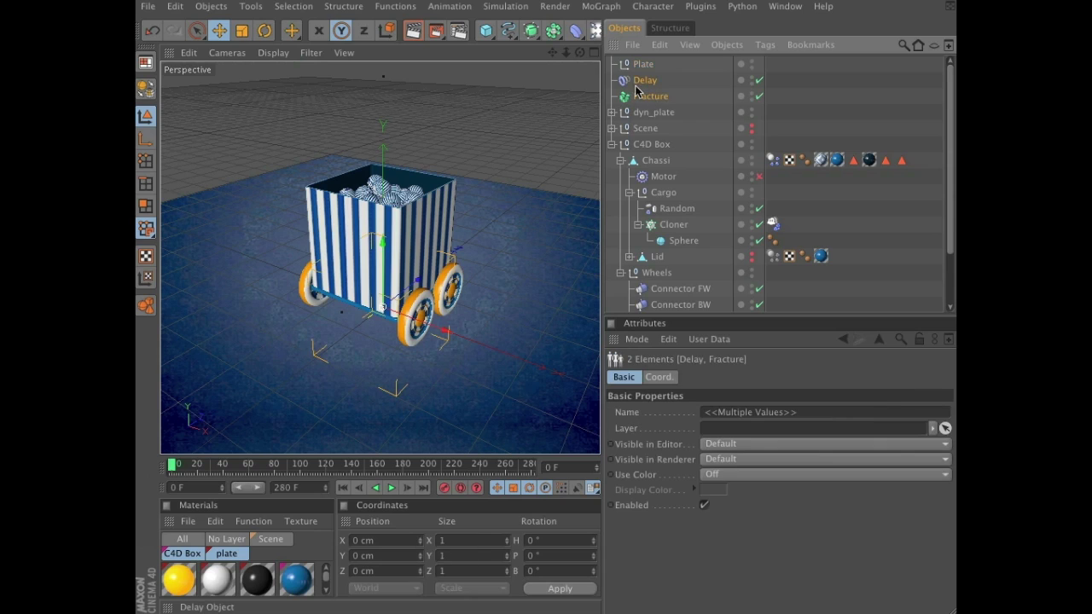
pyautogui.moveTo(642, 84); pyautogui.dragTo(643, 69)
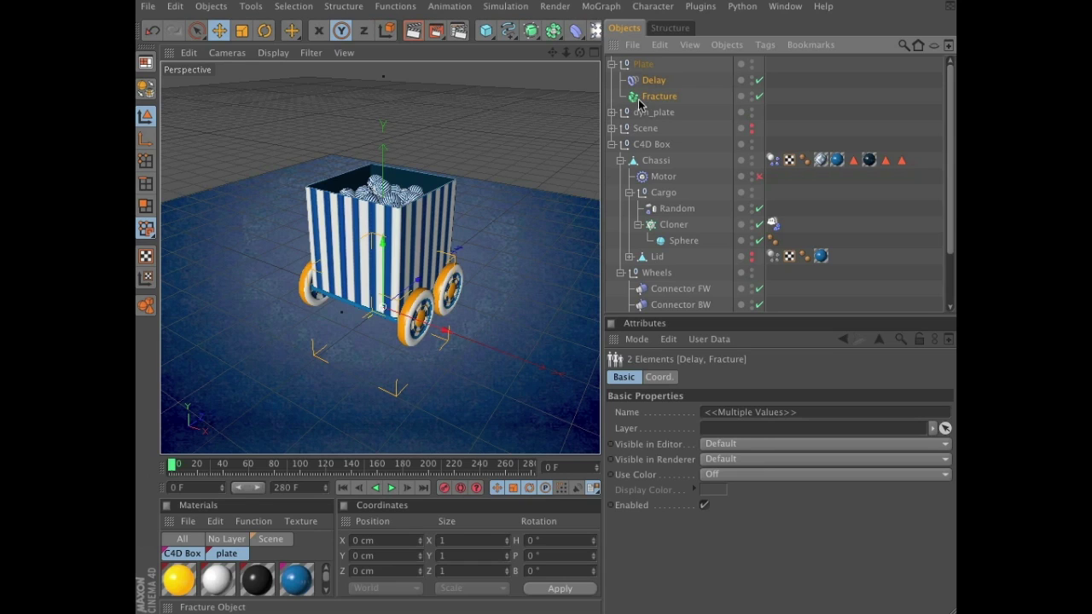
pyautogui.moveTo(642, 66); pyautogui.dragTo(656, 190)
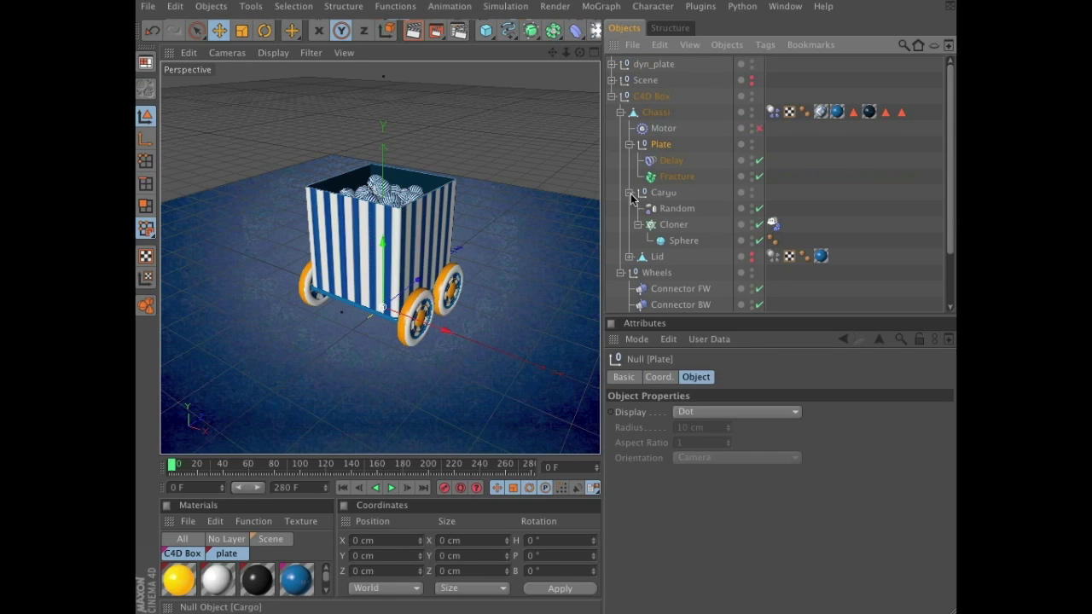
pyautogui.click(630, 193)
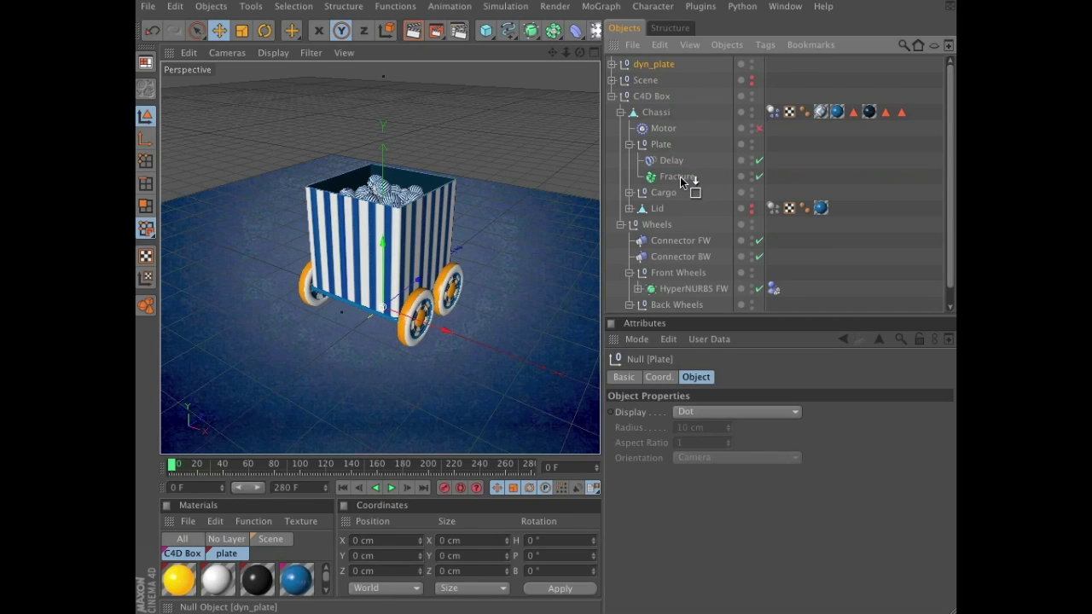
pyautogui.moveTo(680, 176); pyautogui.dragTo(680, 178)
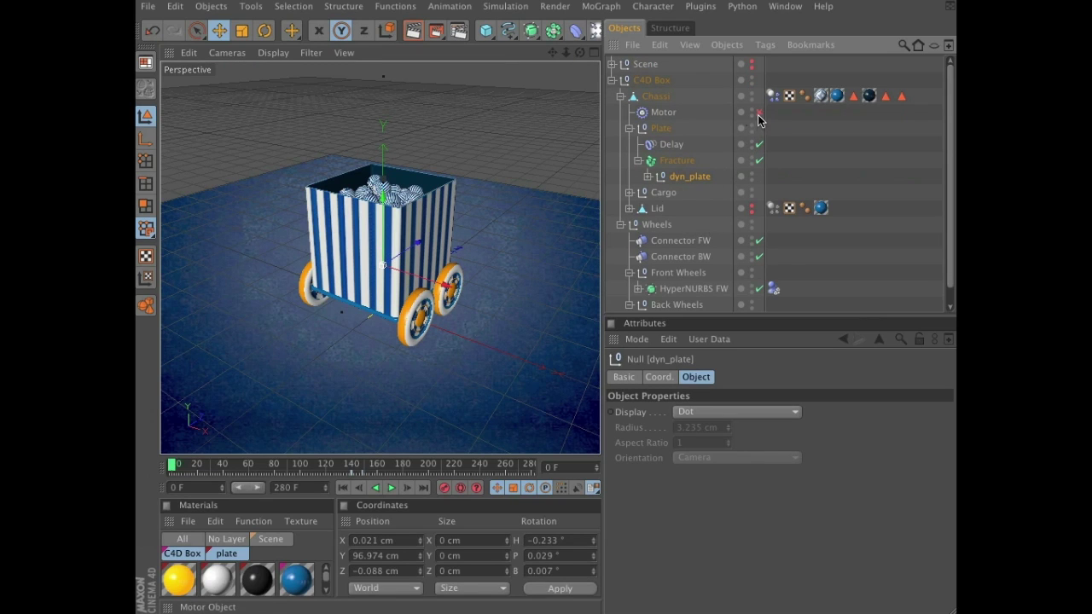
# - Set the front and back wheel Dynamics Body tags to Dynamic On, and unhide the Lid in the editor
pyautogui.scroll(-1, 775, 277)
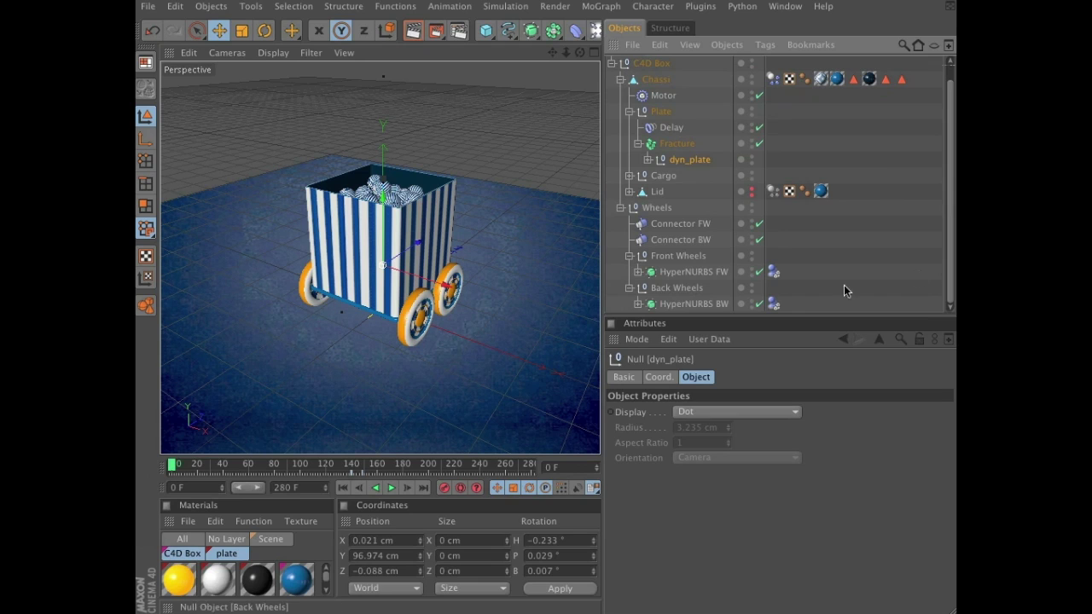
pyautogui.click(773, 272)
pyautogui.keyDown('shift'); pyautogui.click(772, 306); pyautogui.keyUp('shift')
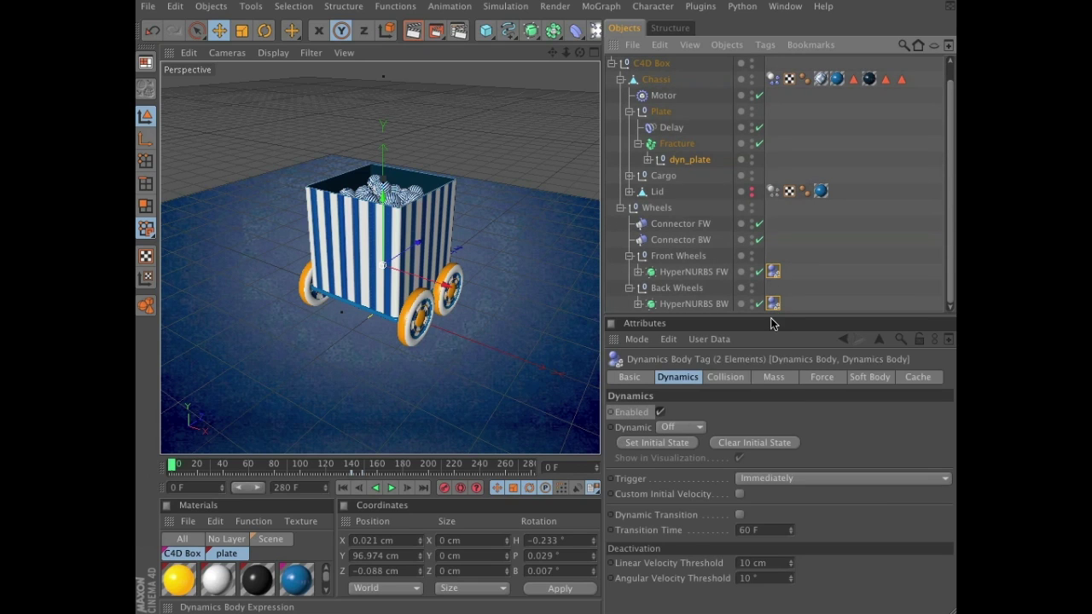
pyautogui.click(674, 428)
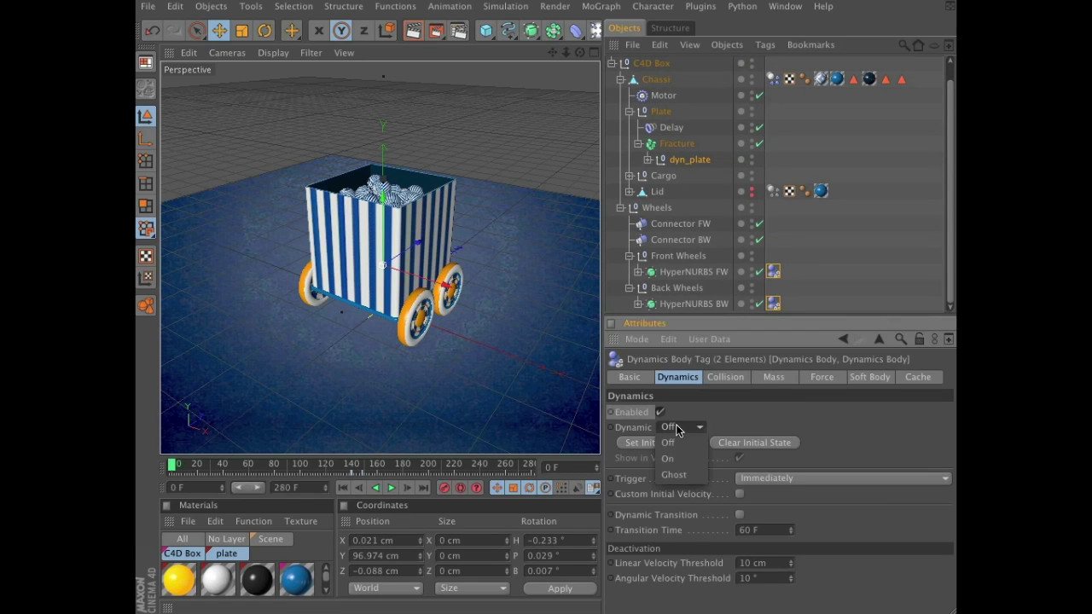
pyautogui.click(679, 459)
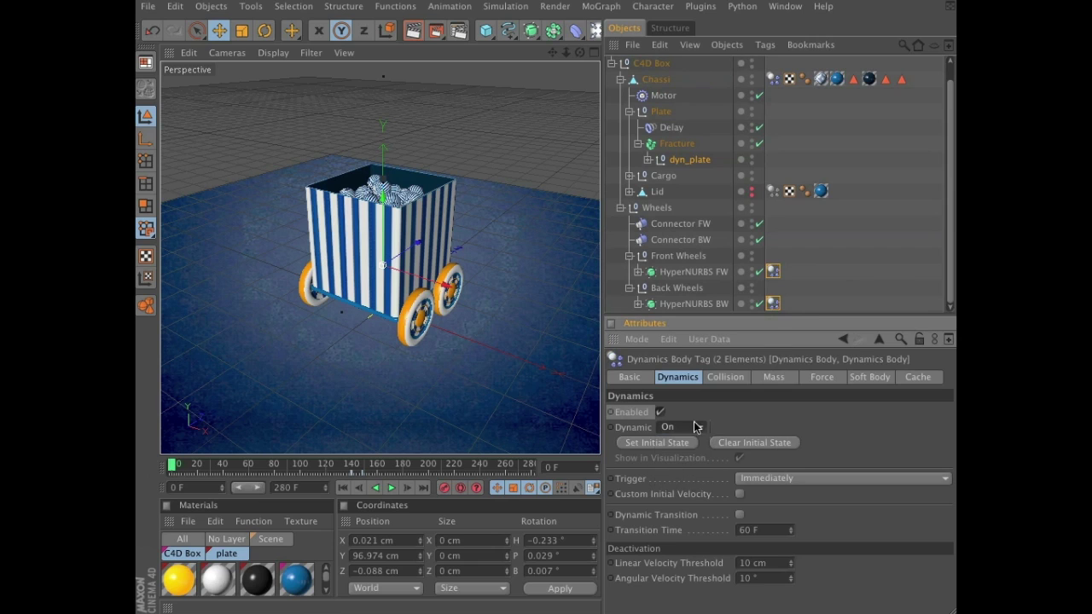
pyautogui.click(751, 191)
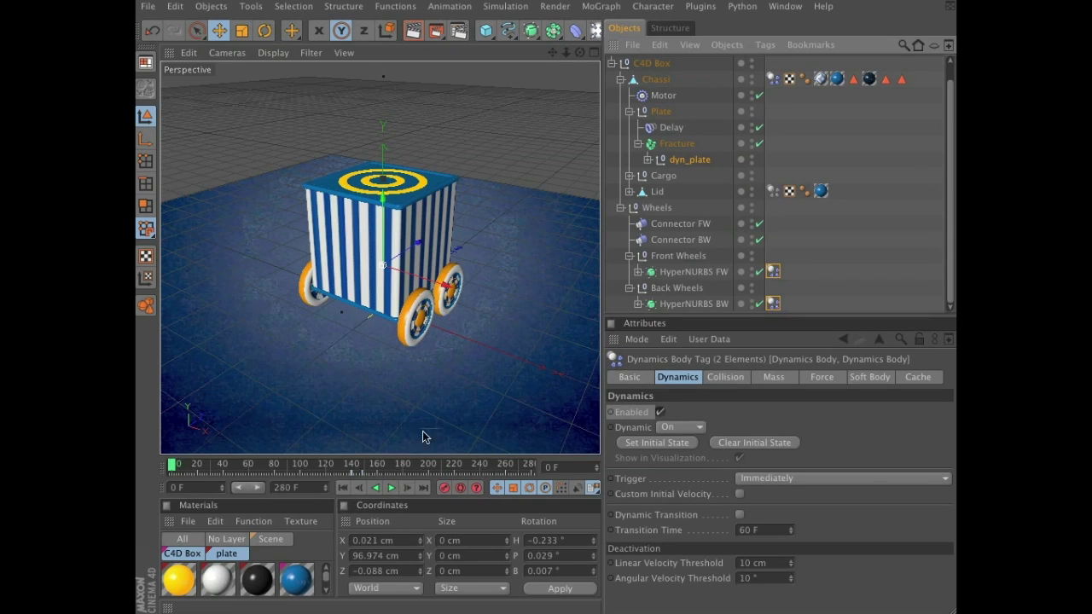
# - Zoom out and orbit to frame the whole floor, then play the cart animation
pyautogui.scroll(-5, 380, 365)
pyautogui.keyDown('alt'); pyautogui.moveTo(563, 365); pyautogui.dragTo(398, 388); pyautogui.keyUp('alt')
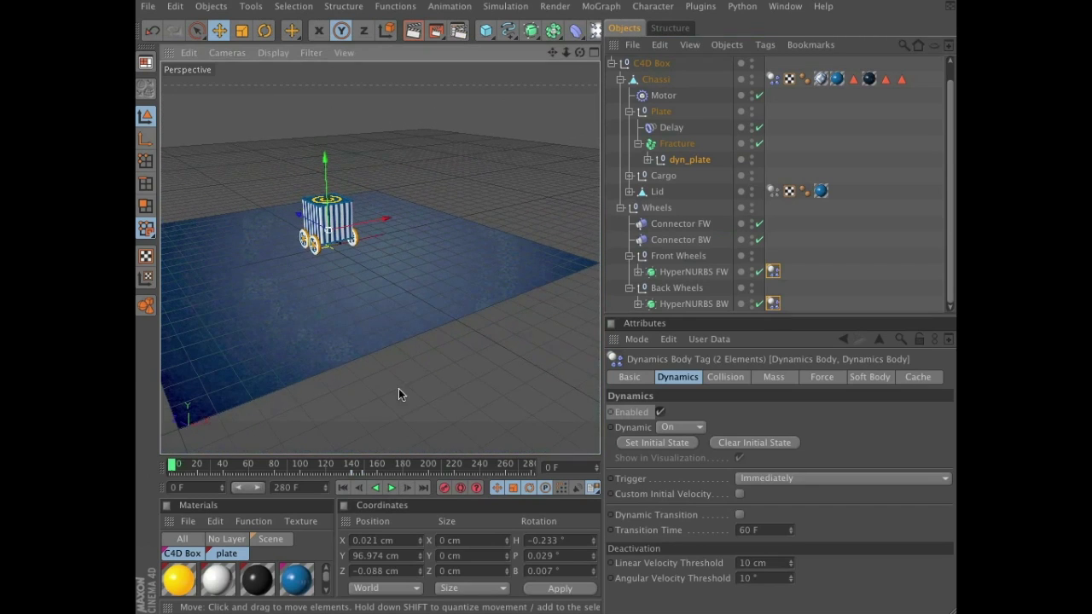
pyautogui.click(393, 489)
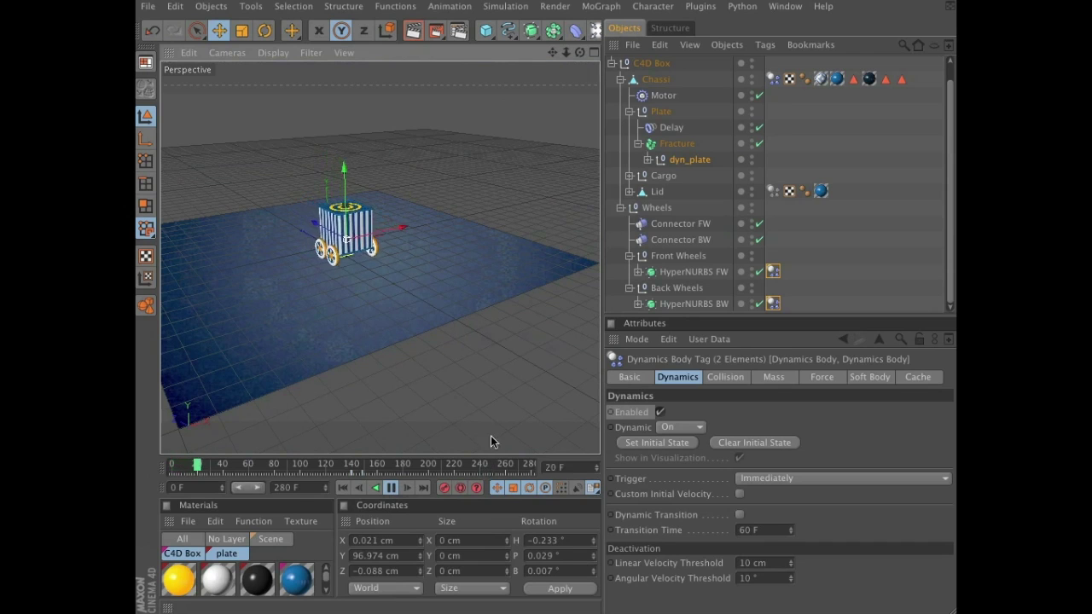